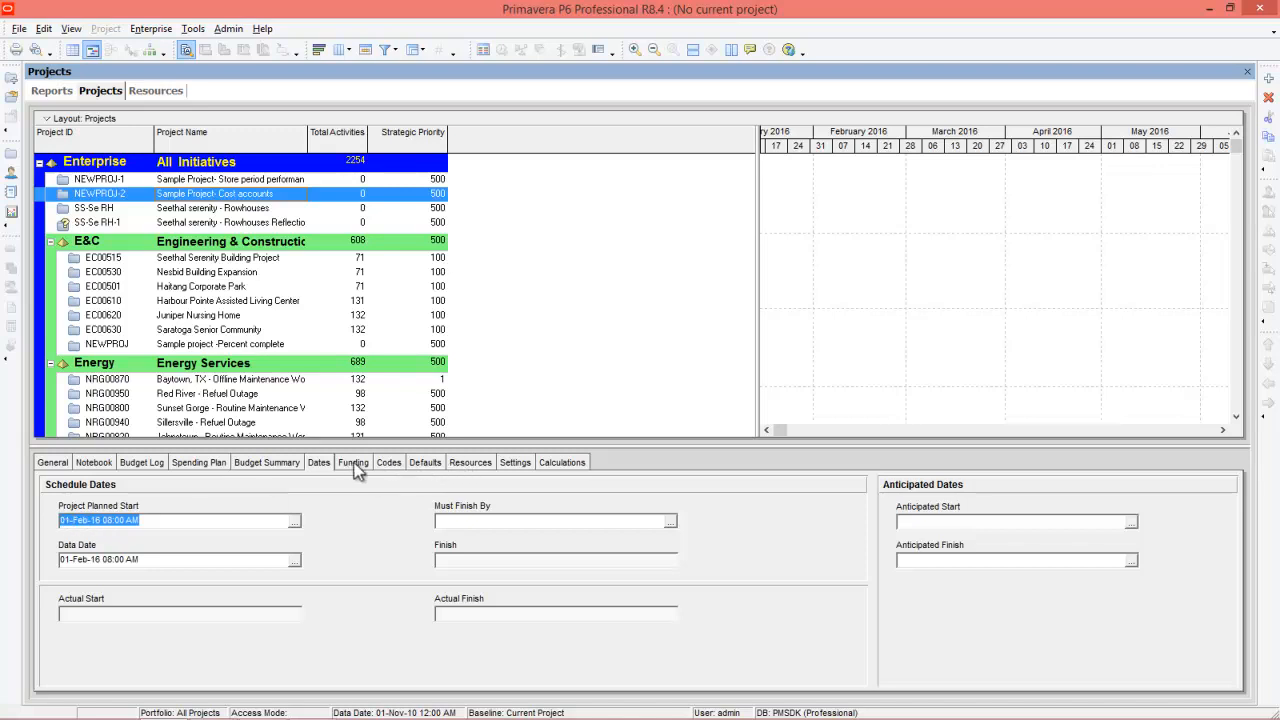
Check the default calendar of the Sample Project- Cost accounts project, and open that project.
{"action": "left_click", "coordinate": [424, 464]}
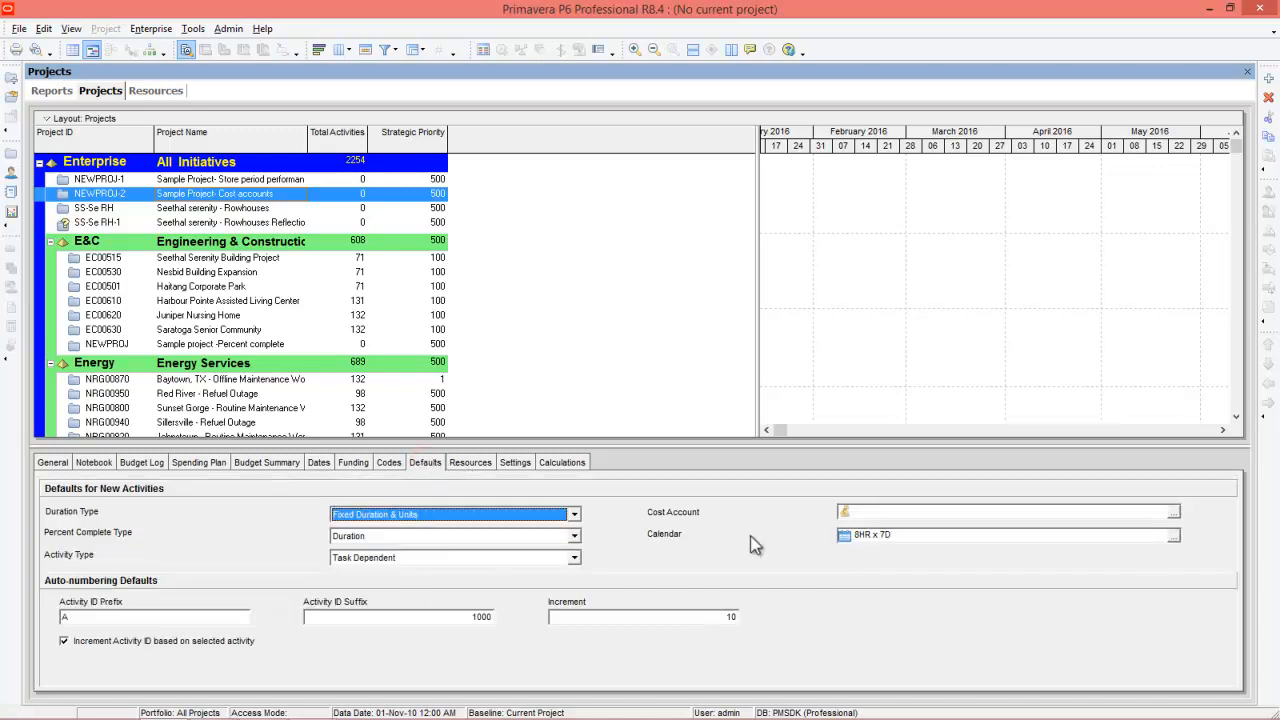
{"action": "left_click", "coordinate": [905, 535]}
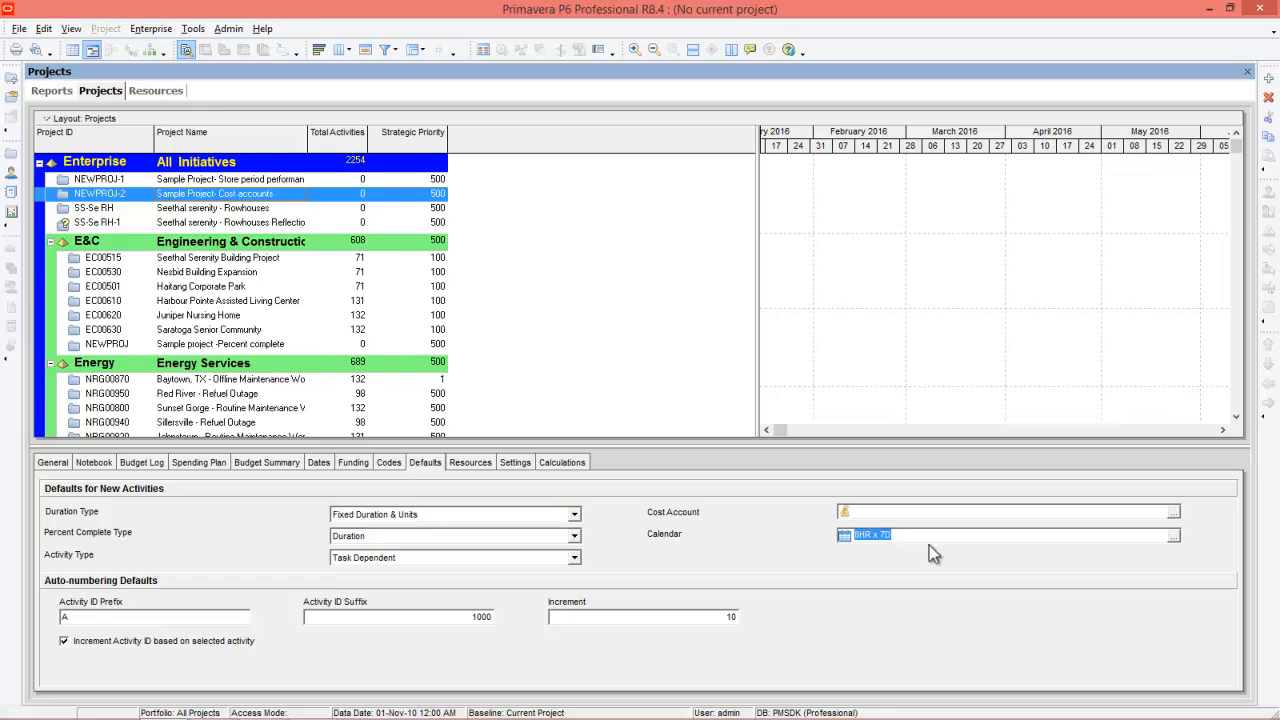
{"action": "right_click", "coordinate": [224, 195]}
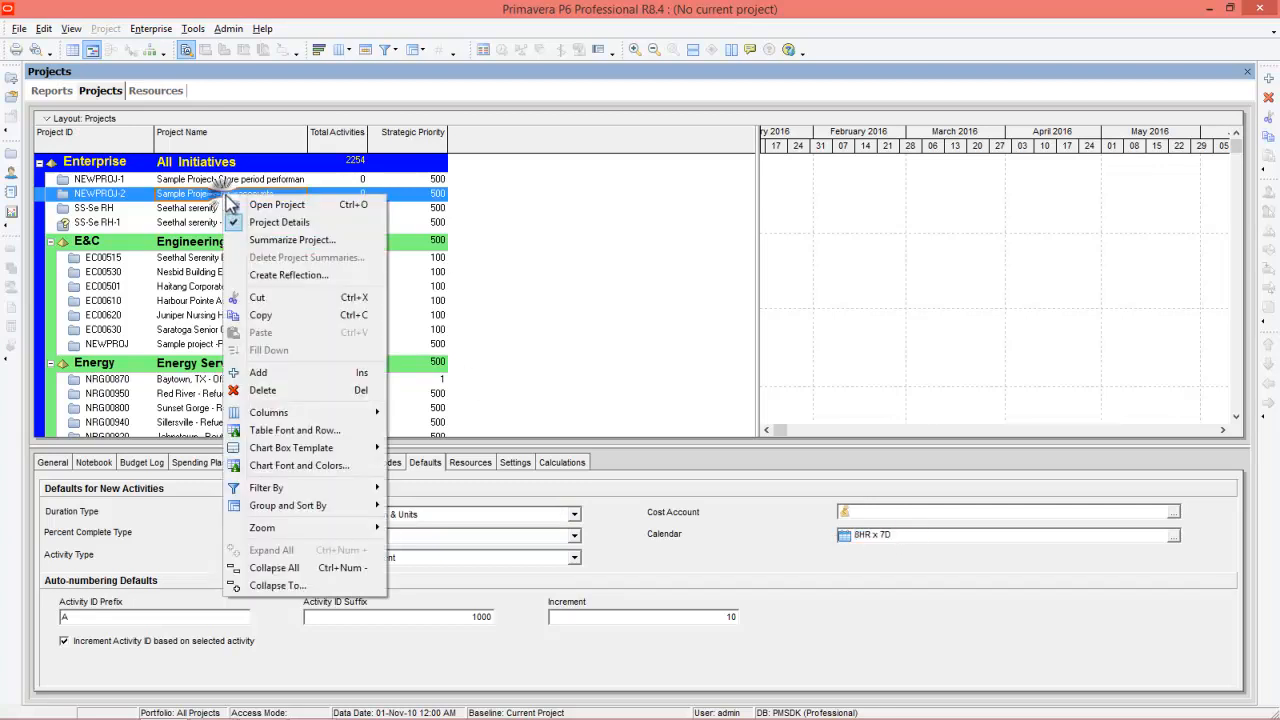
{"action": "left_click", "coordinate": [246, 206]}
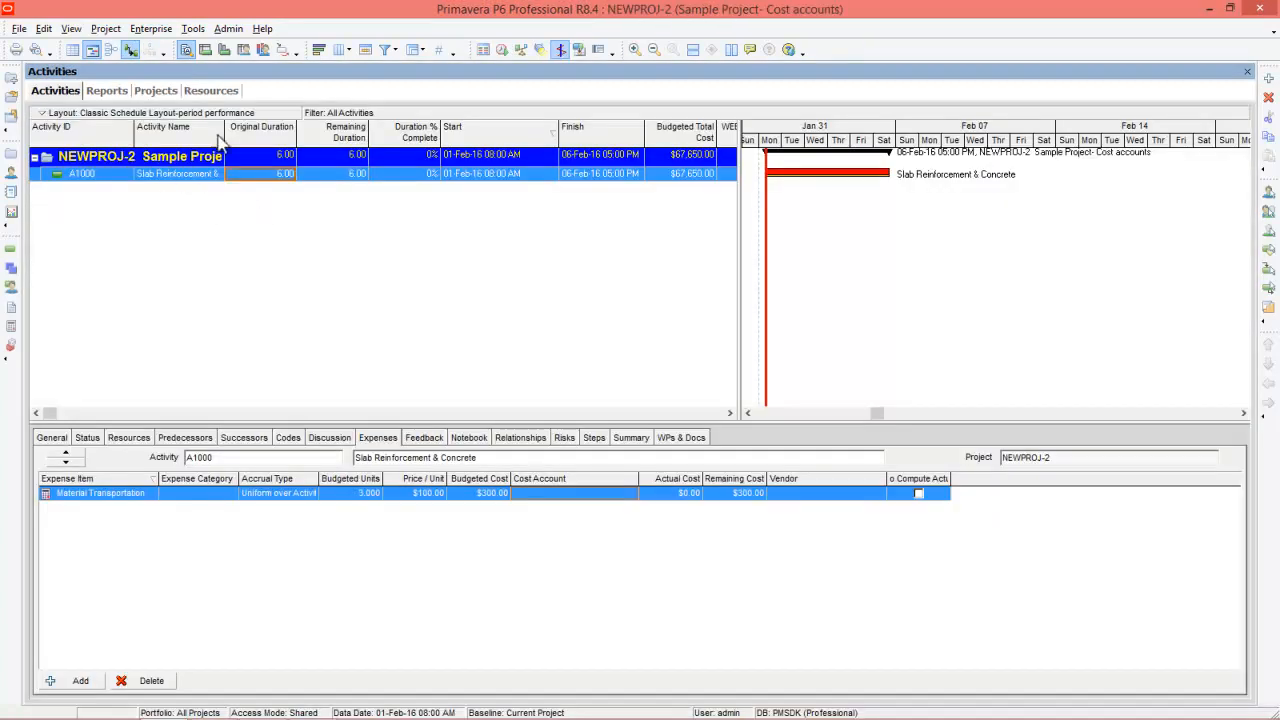
Widen the Activity Name column to fit the full activity name, and return from the slide to Primavera P6.
{"action": "left_click_drag", "start_coordinate": [225, 128], "coordinate": [302, 128]}
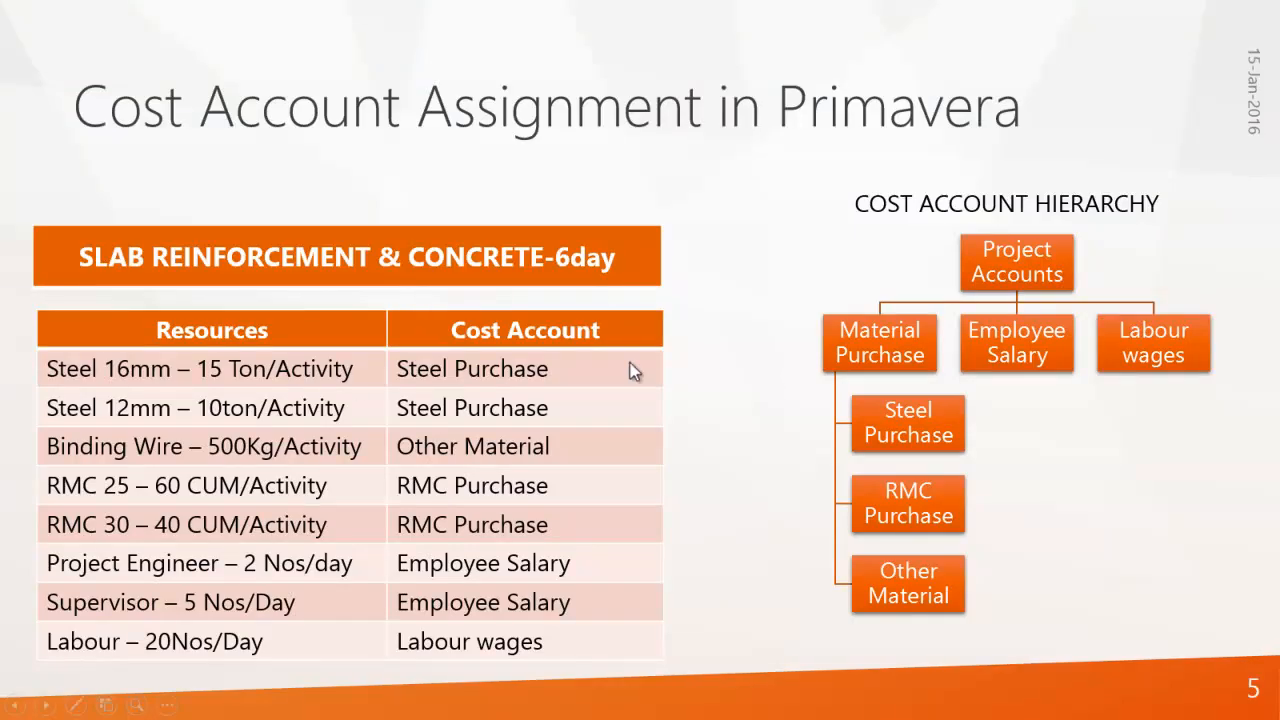
{"action": "key", "text": "alt+Tab"}
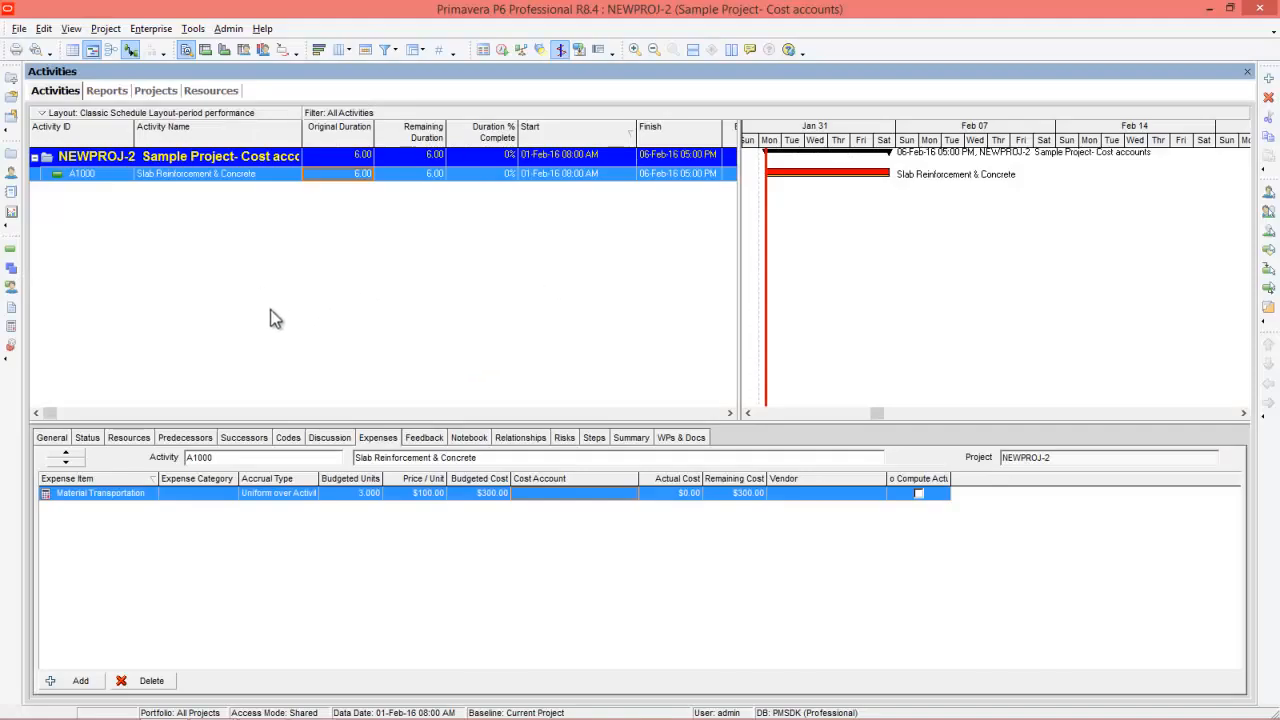
Examine the standard rates of the steel, RMC, binding wire and employee resources under Seethal Serenity Resources.
{"action": "left_click", "coordinate": [203, 92]}
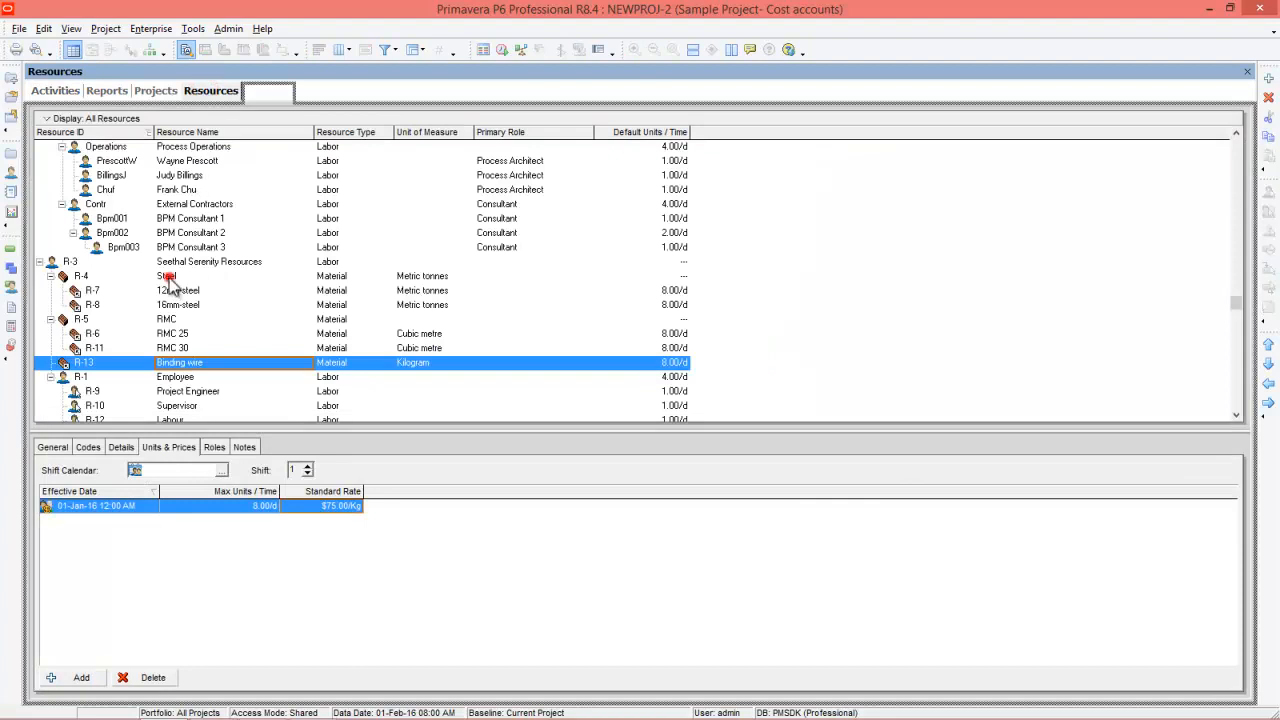
{"action": "left_click", "coordinate": [168, 277]}
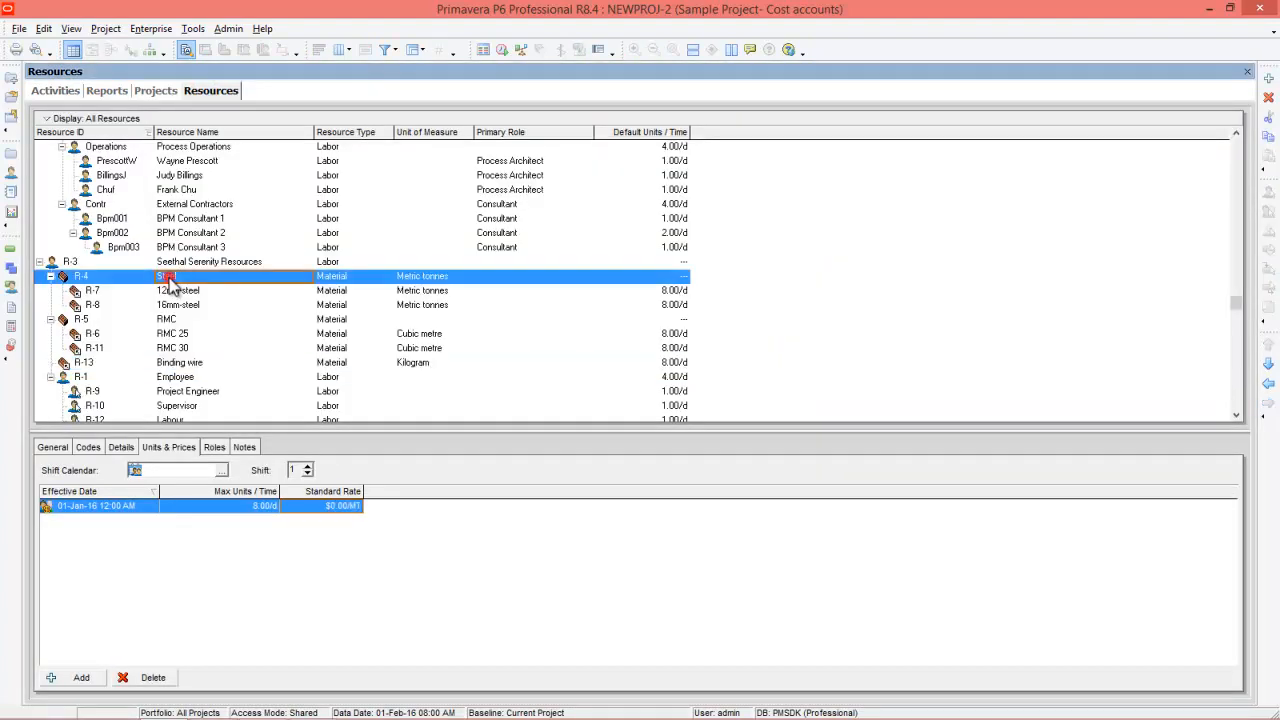
{"action": "left_click", "coordinate": [172, 291]}
{"action": "left_click", "coordinate": [173, 305]}
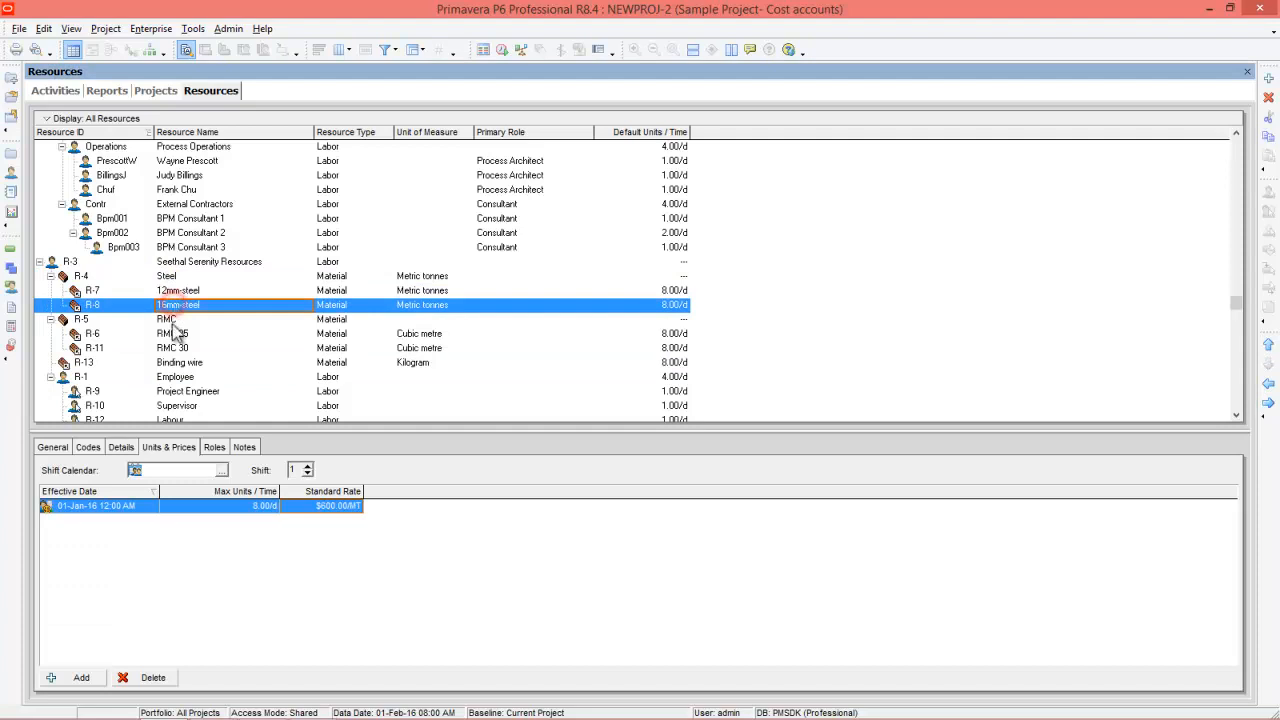
{"action": "left_click", "coordinate": [173, 334]}
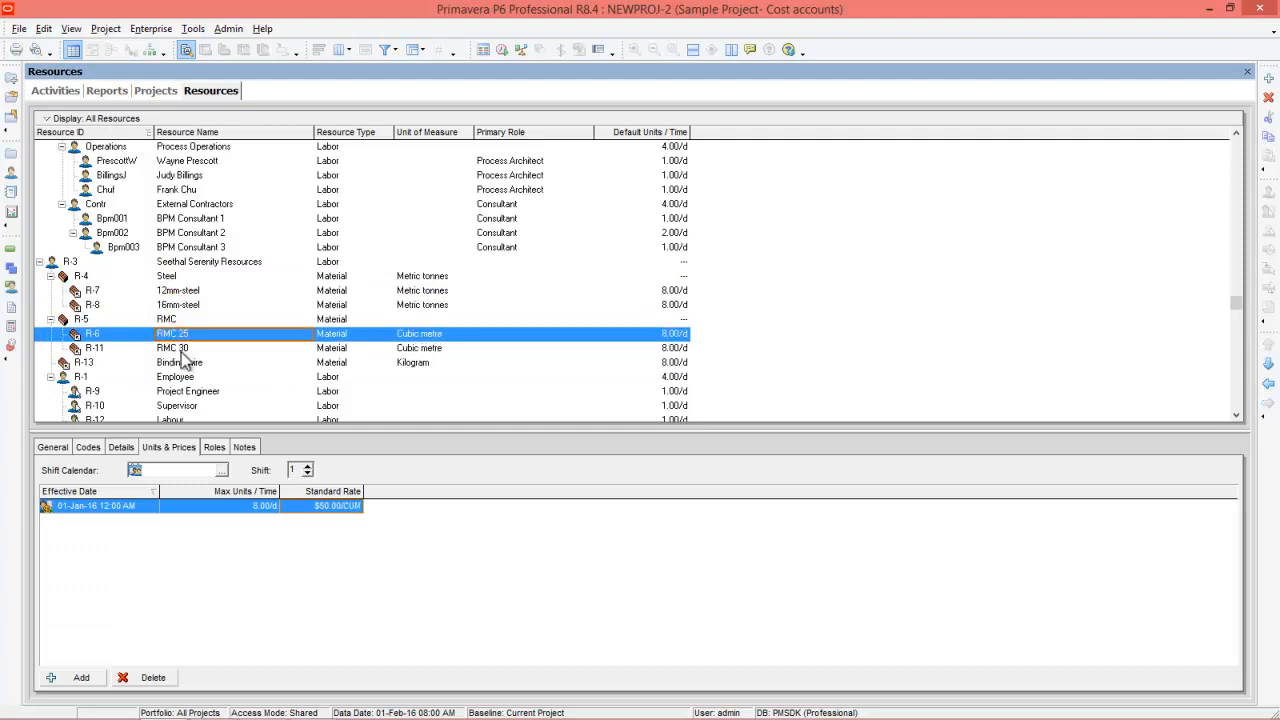
{"action": "left_click", "coordinate": [180, 349]}
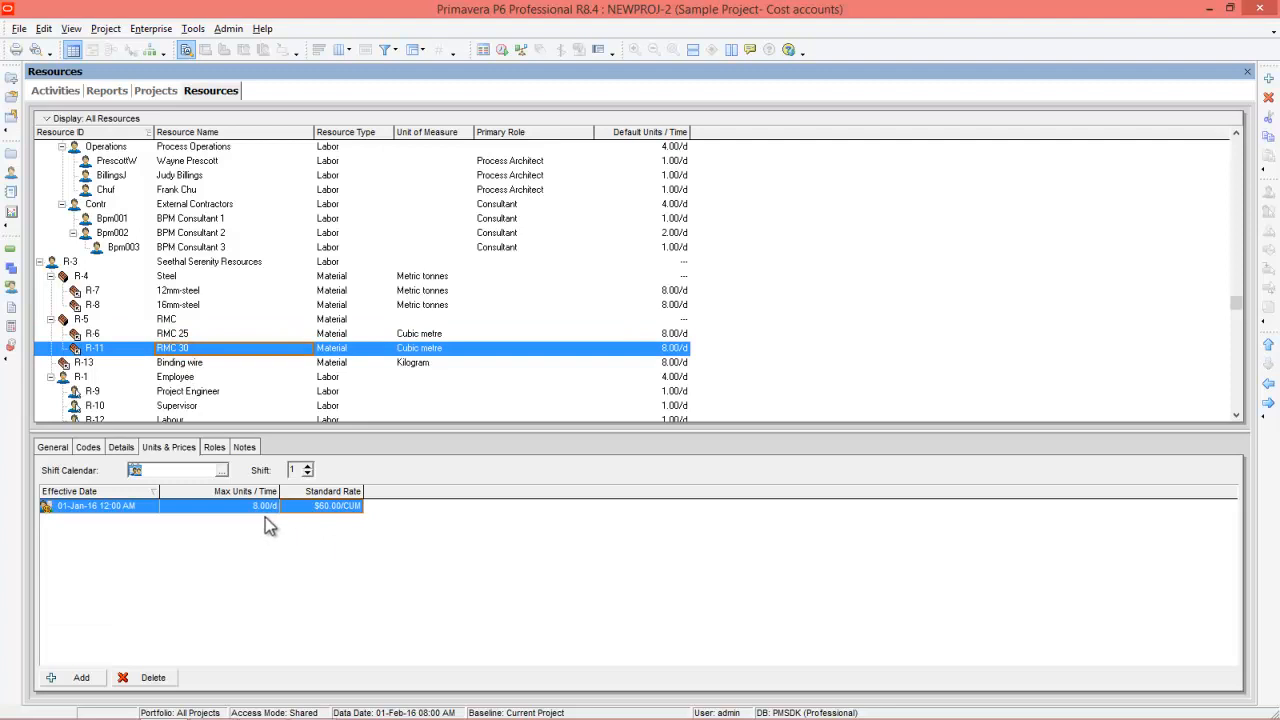
{"action": "left_click", "coordinate": [180, 364]}
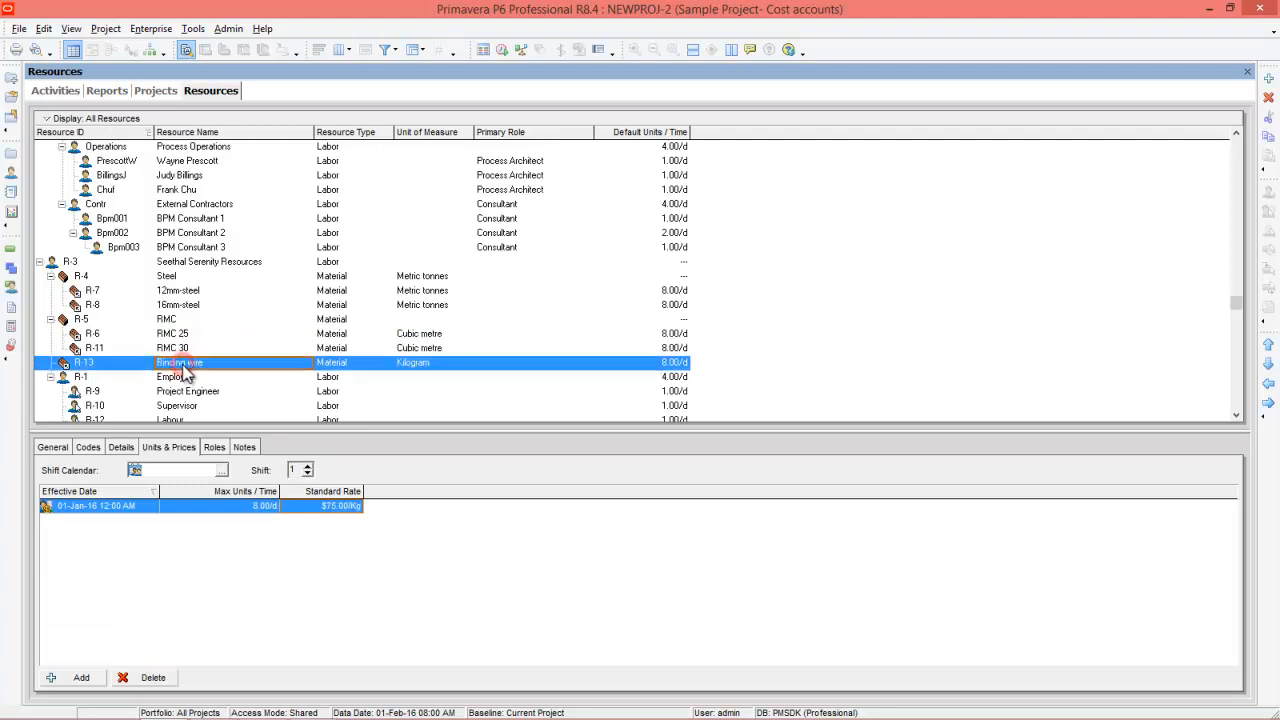
{"action": "left_click", "coordinate": [190, 392]}
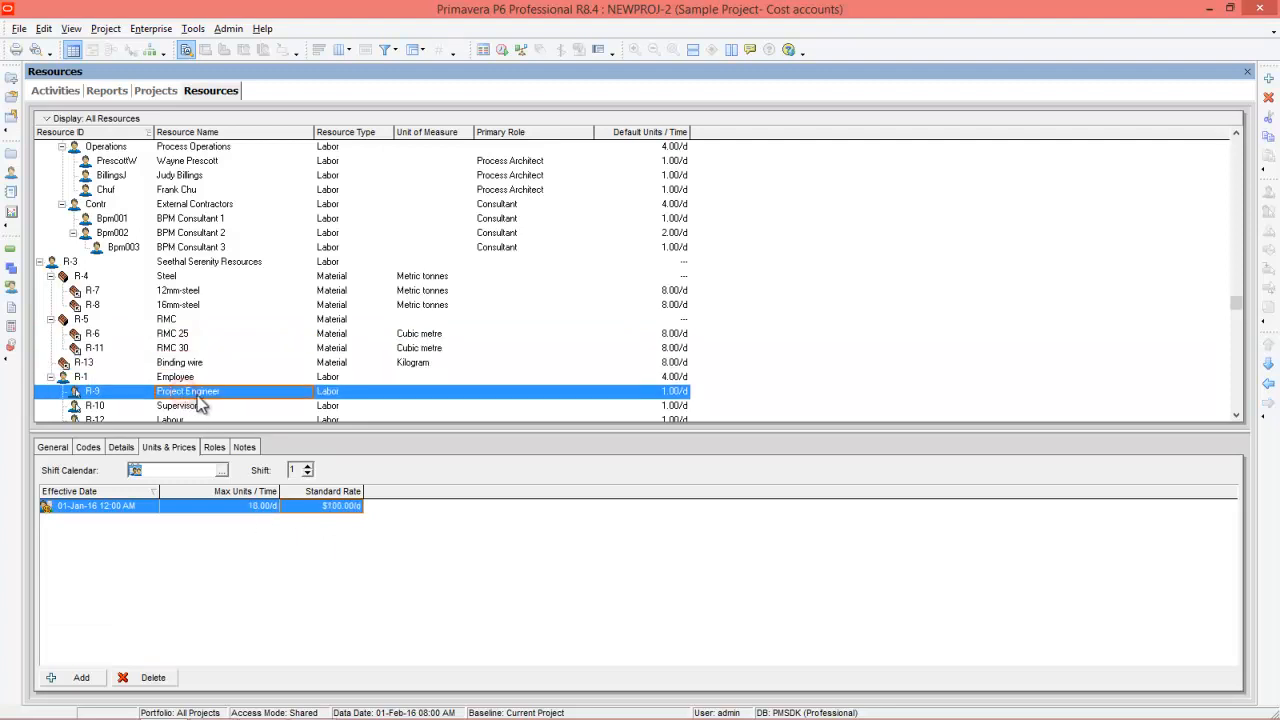
{"action": "scroll", "coordinate": [200, 403], "scroll_direction": "down", "scroll_amount": 1}
{"action": "left_click", "coordinate": [188, 405]}
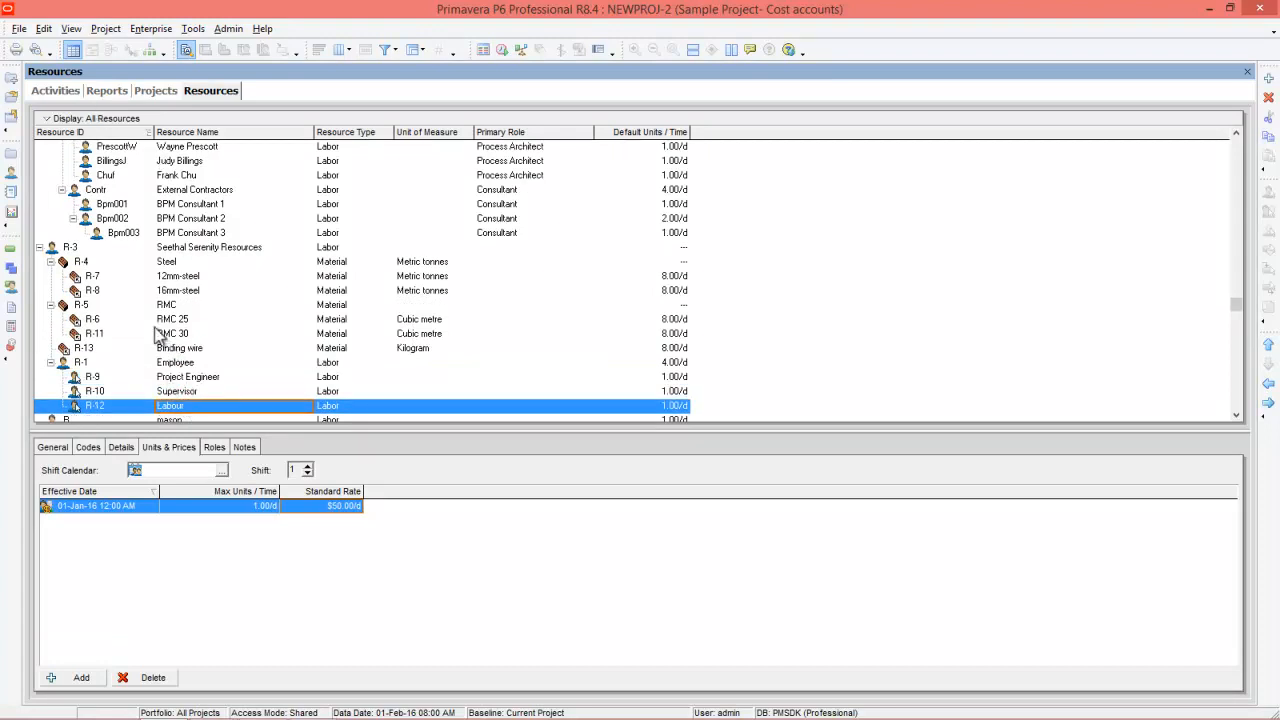
Set the budgeted units of the 16mm-steel resource on the Slab Reinforcement & Concrete activity to 15.
{"action": "left_click", "coordinate": [60, 92]}
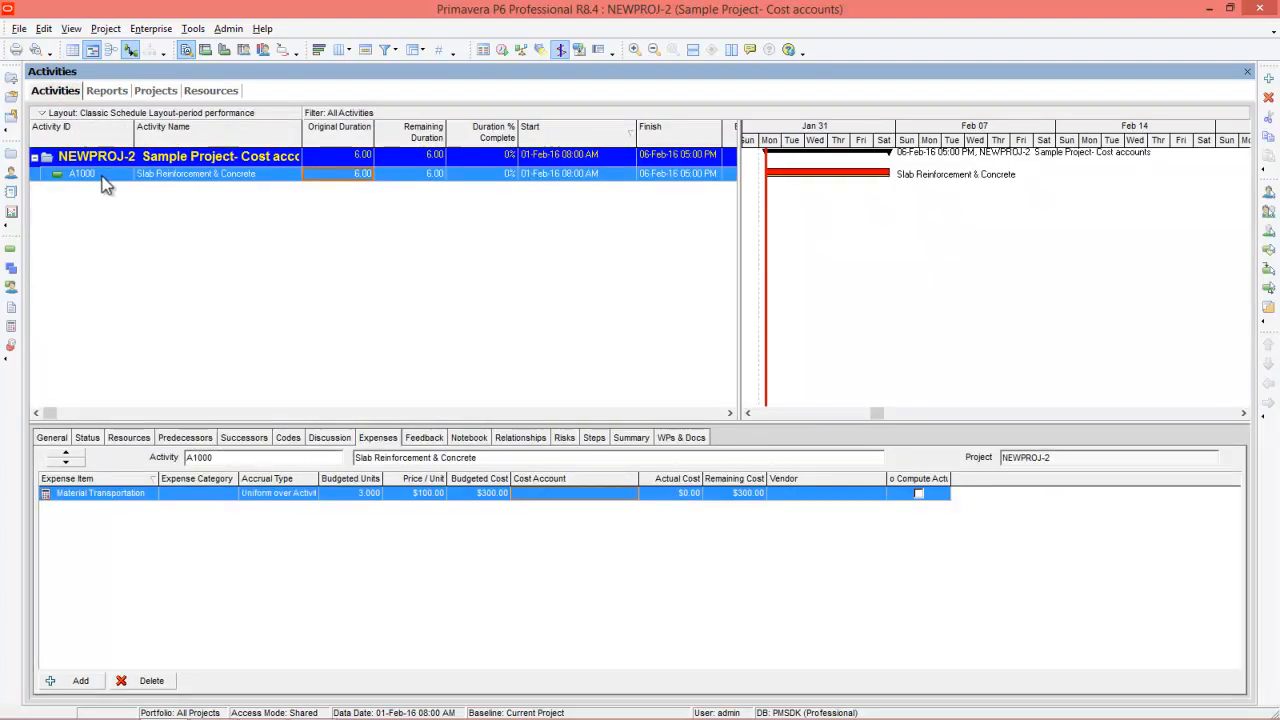
{"action": "left_click", "coordinate": [129, 437]}
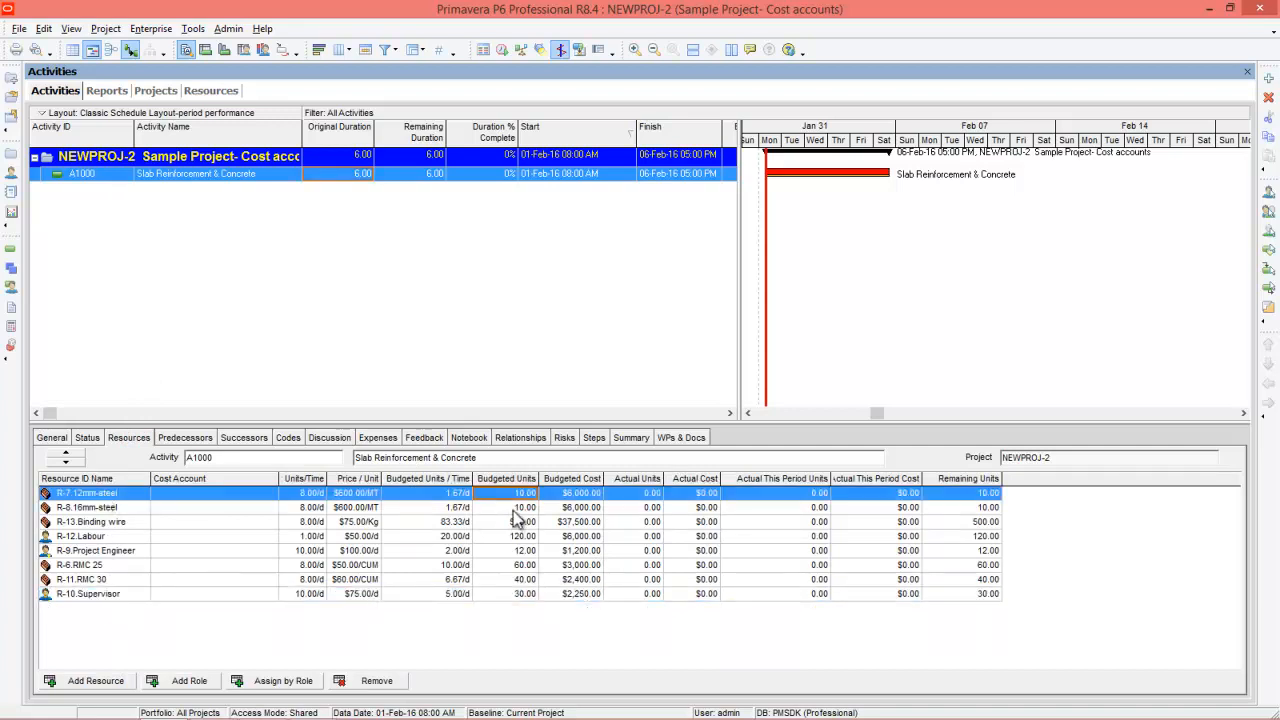
{"action": "left_click", "coordinate": [512, 507]}
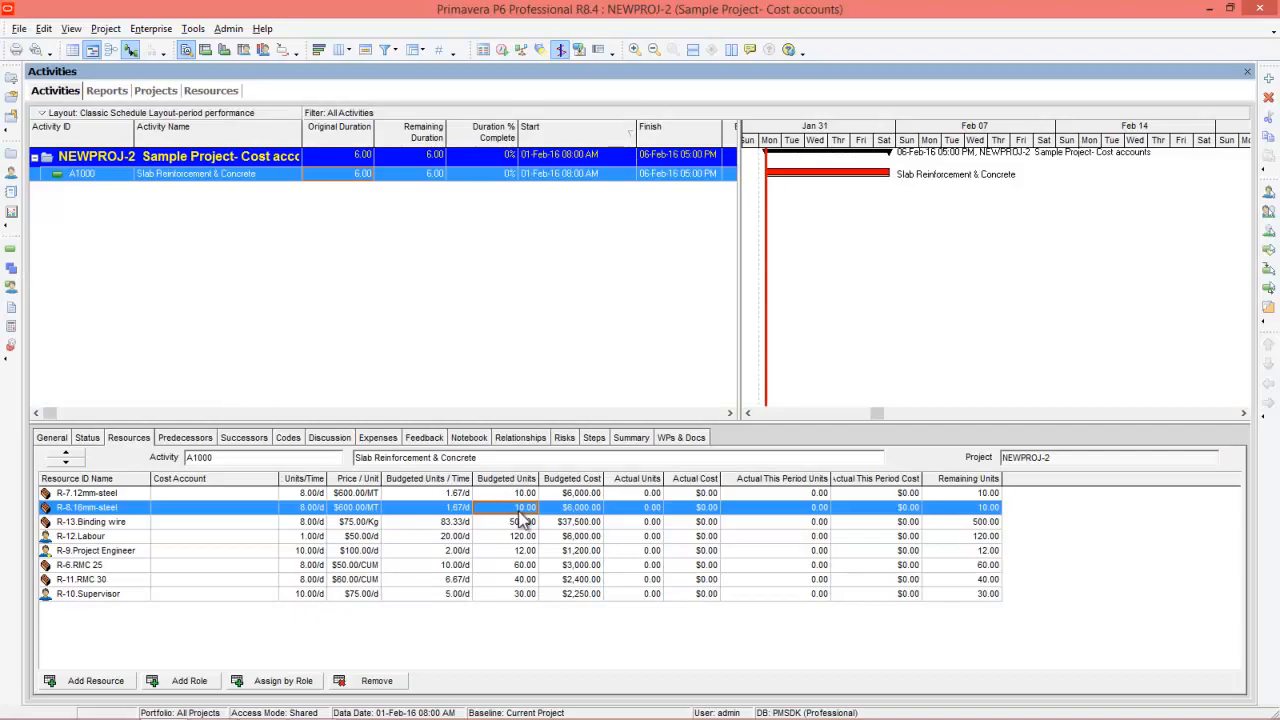
{"action": "type", "text": "15"}
{"action": "key", "text": "Return"}
Compare the activity's remaining resource quantities with the slide, and widen the activity table to show its budgeted total cost.
{"action": "left_click", "coordinate": [520, 524]}
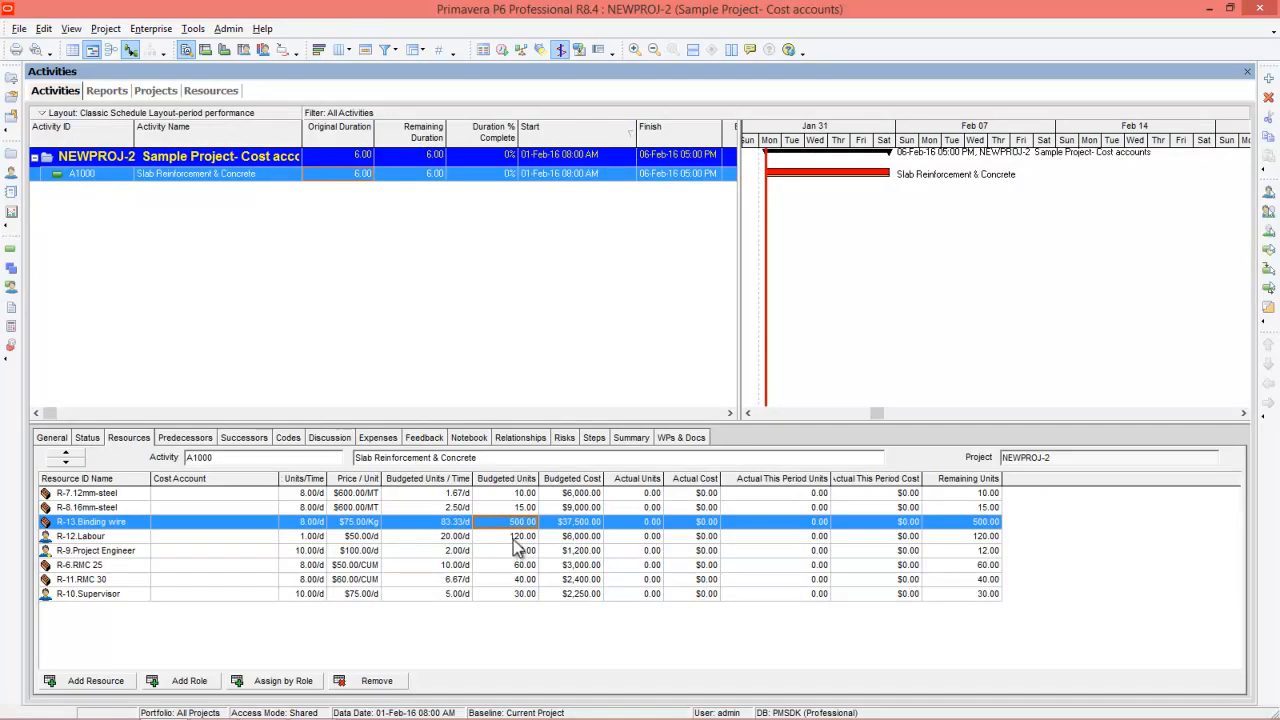
{"action": "left_click", "coordinate": [516, 537]}
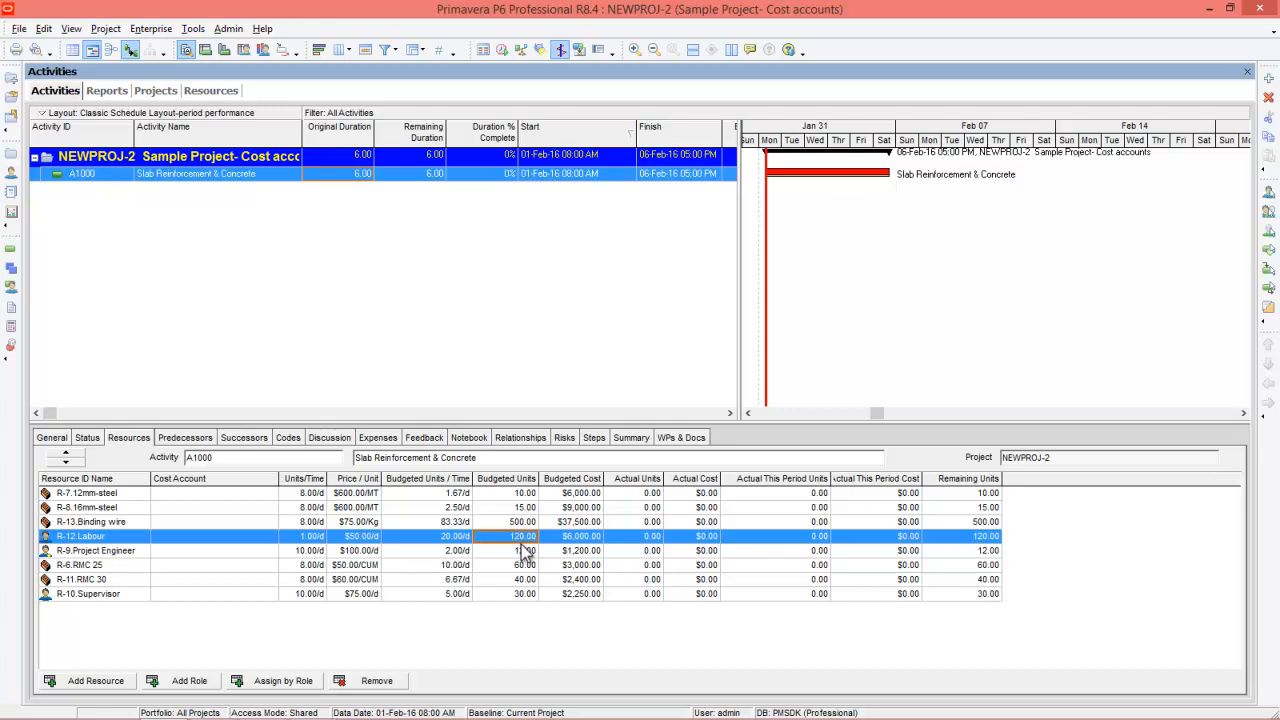
{"action": "left_click", "coordinate": [452, 538]}
{"action": "left_click", "coordinate": [455, 552]}
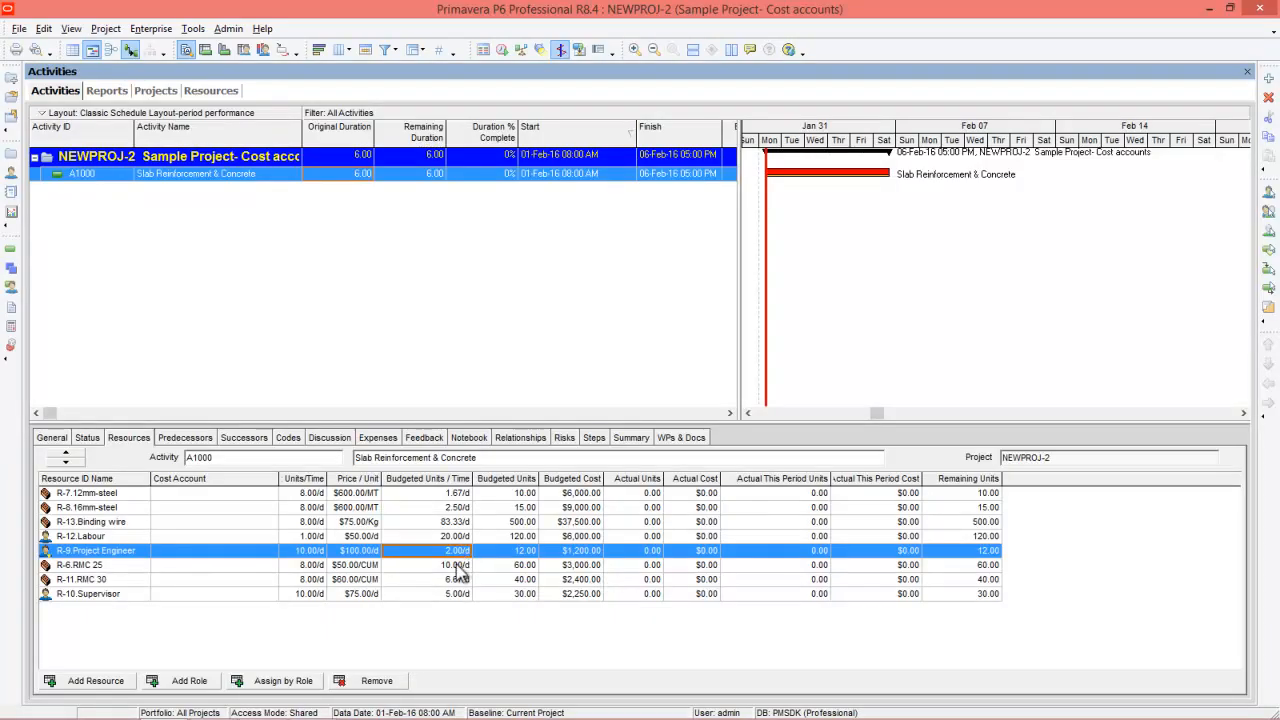
{"action": "left_click", "coordinate": [458, 568]}
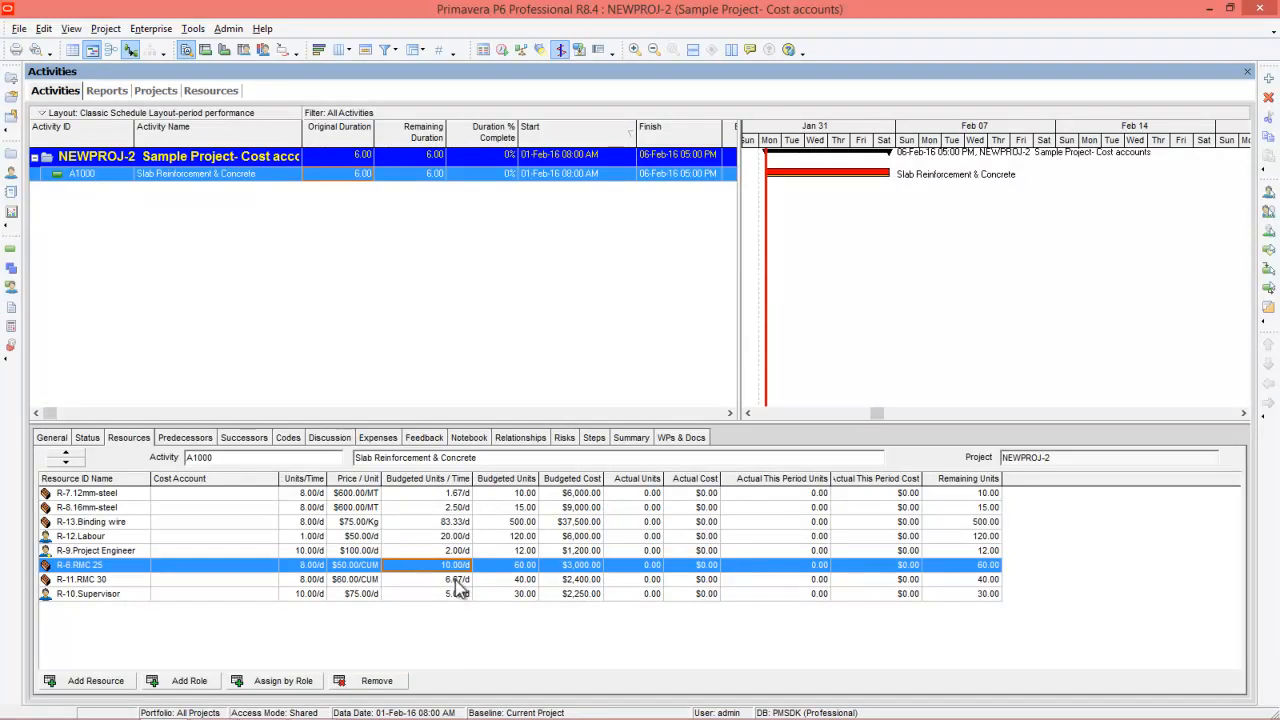
{"action": "left_click", "coordinate": [527, 580]}
{"action": "key", "text": "alt+Tab"}
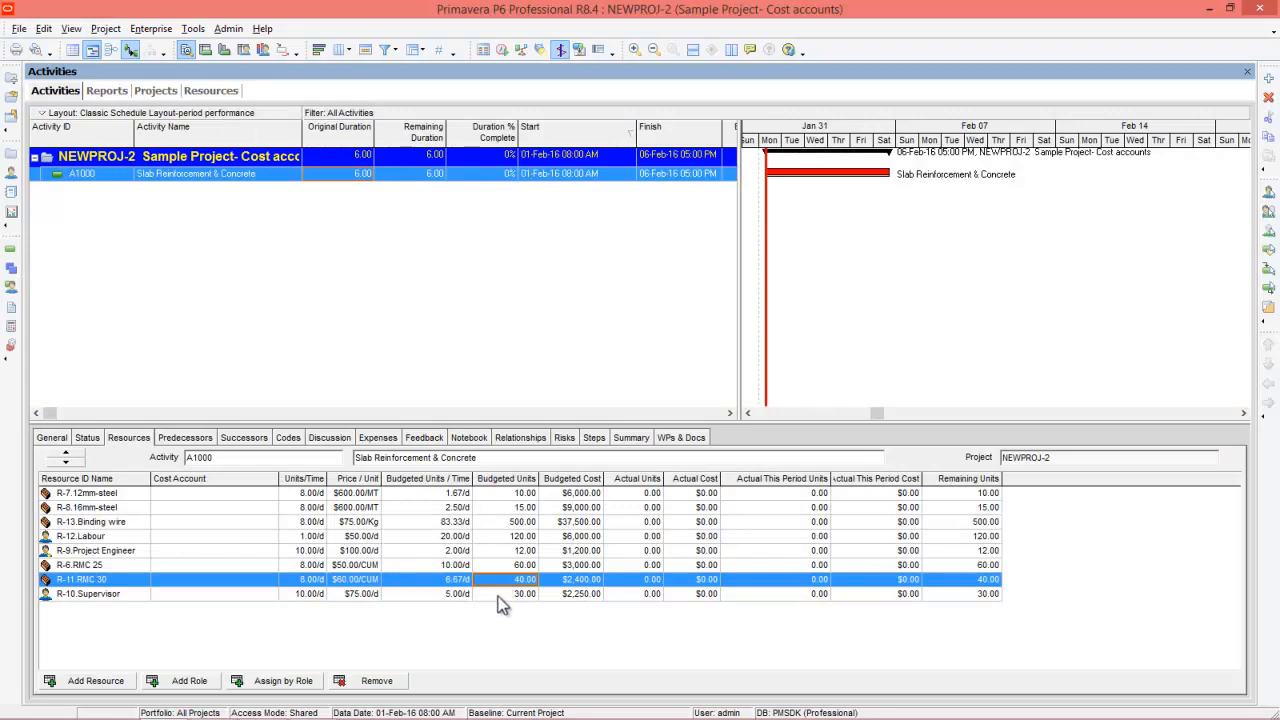
{"action": "left_click", "coordinate": [456, 592]}
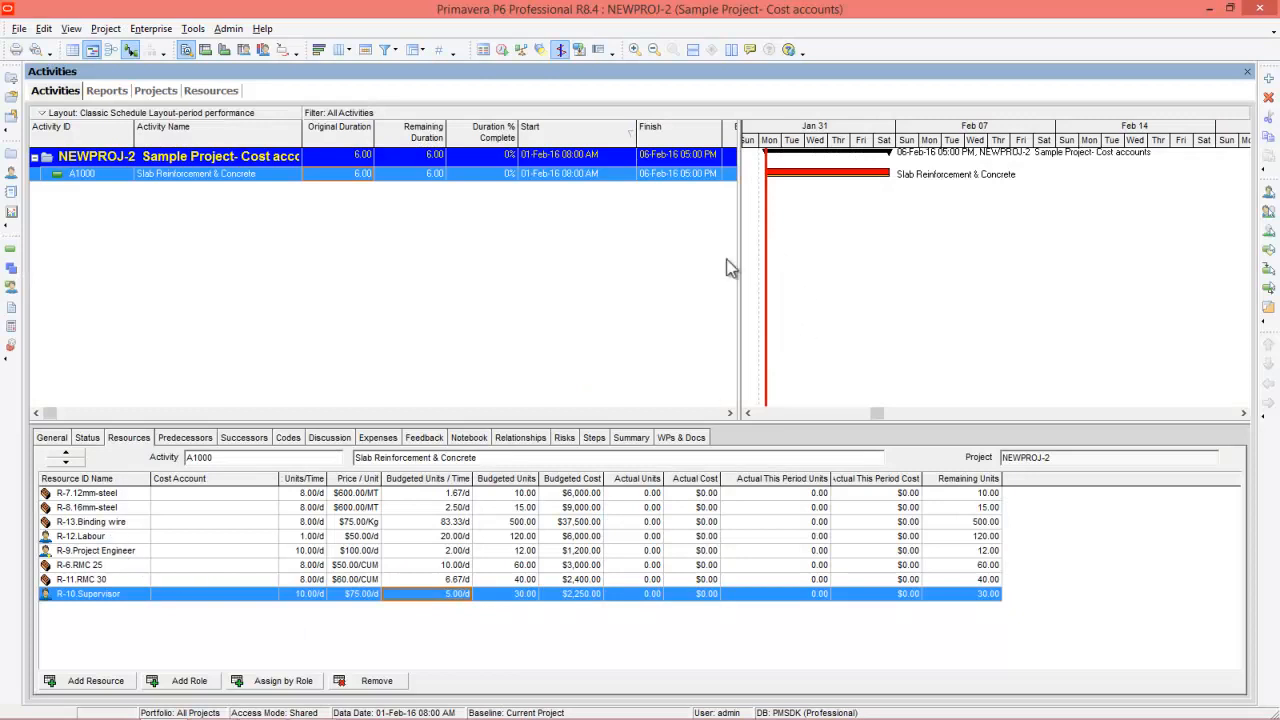
{"action": "left_click_drag", "start_coordinate": [745, 265], "coordinate": [998, 263]}
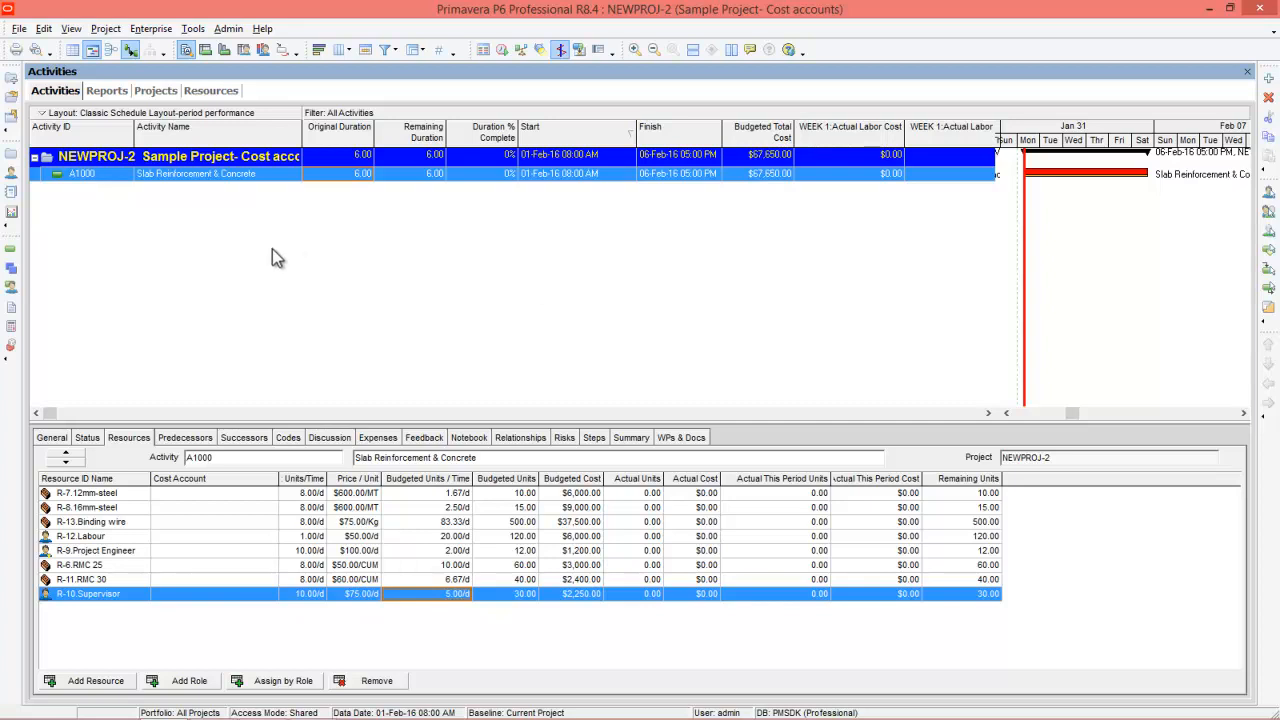
Open the enterprise cost accounts and examine the Project Accounts hierarchy, including material purchase, employee salary and labour wages.
{"action": "left_click", "coordinate": [152, 30]}
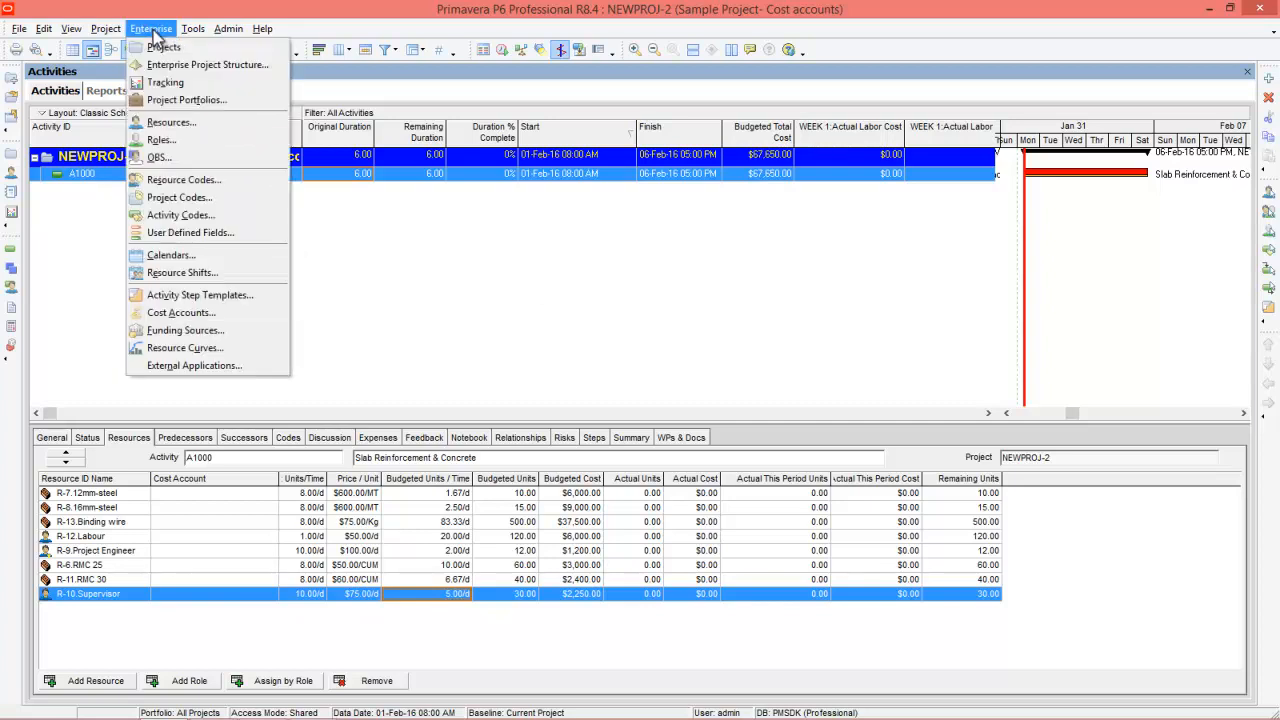
{"action": "left_click", "coordinate": [172, 316]}
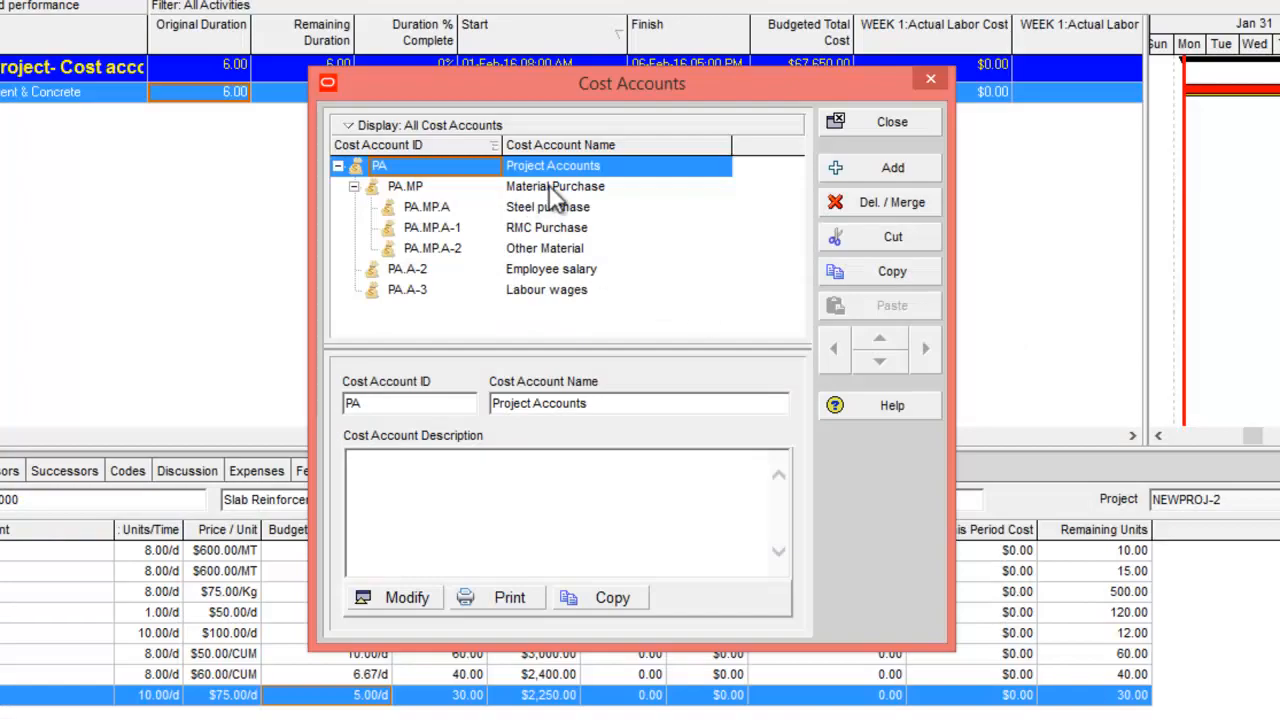
{"action": "left_click", "coordinate": [555, 186]}
{"action": "left_click", "coordinate": [545, 270]}
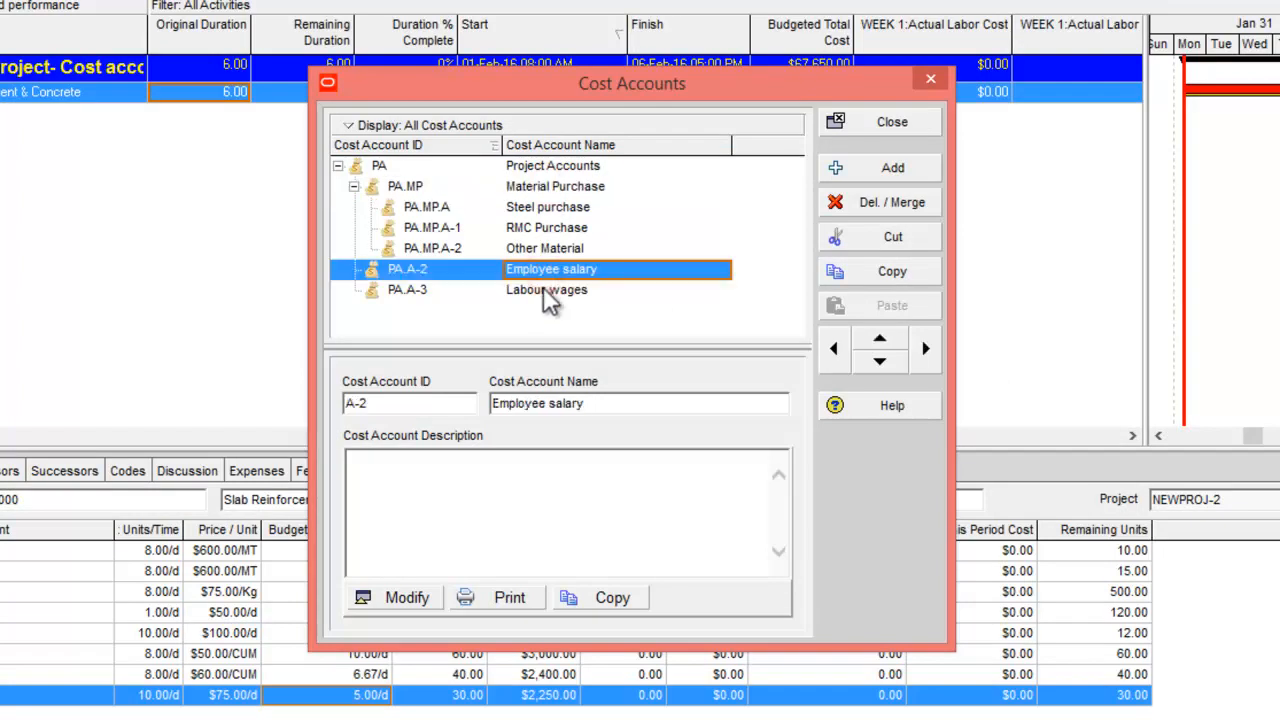
{"action": "left_click", "coordinate": [545, 290]}
{"action": "left_click", "coordinate": [540, 187]}
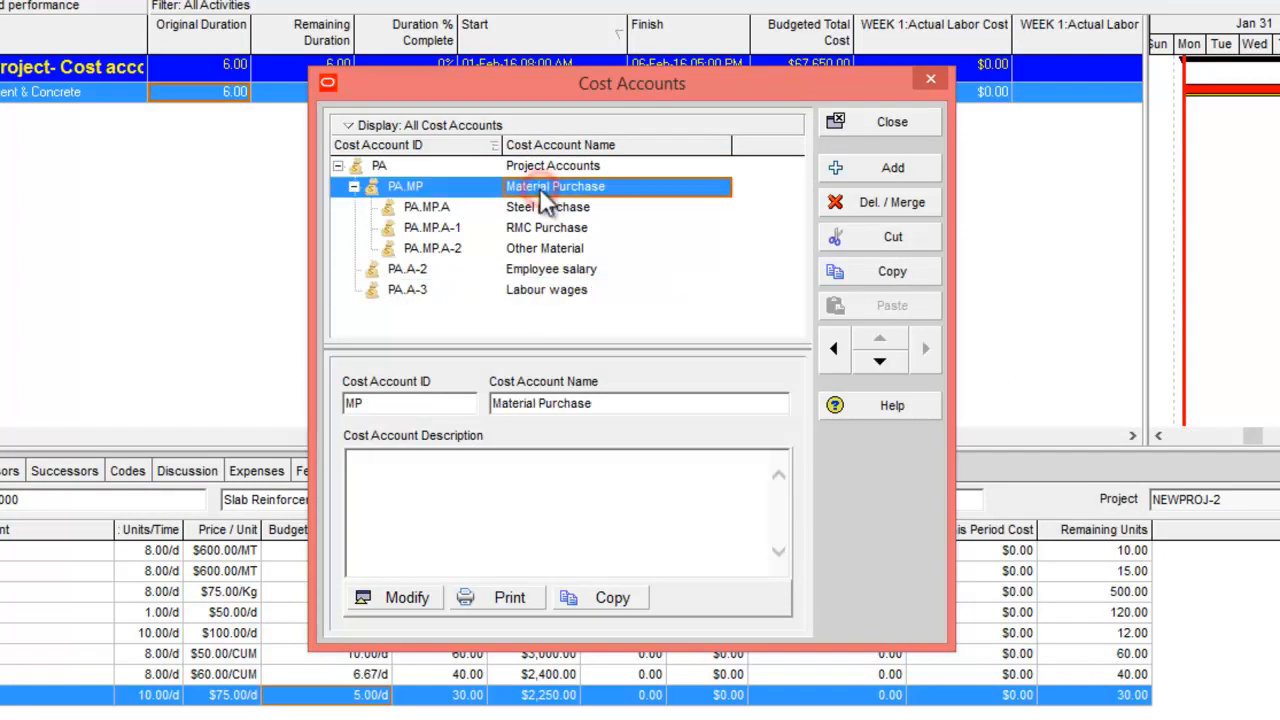
{"action": "left_click", "coordinate": [541, 207]}
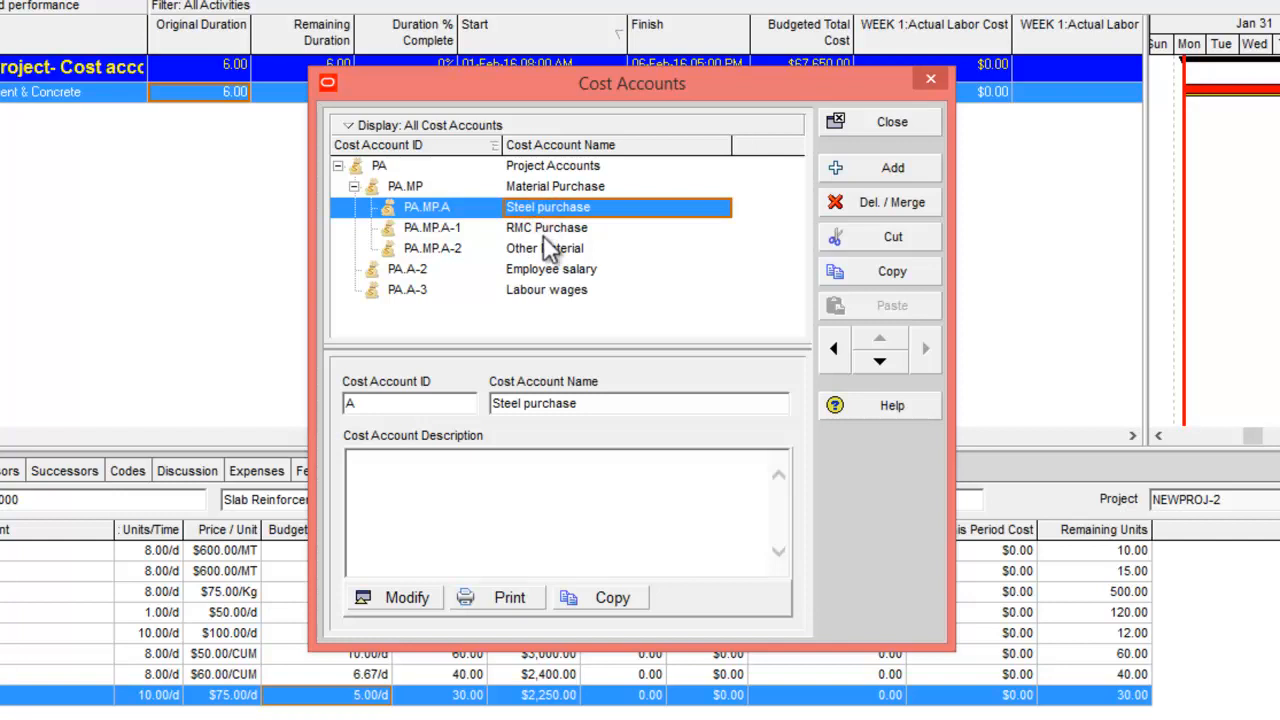
{"action": "left_click", "coordinate": [543, 230]}
{"action": "left_click", "coordinate": [546, 248]}
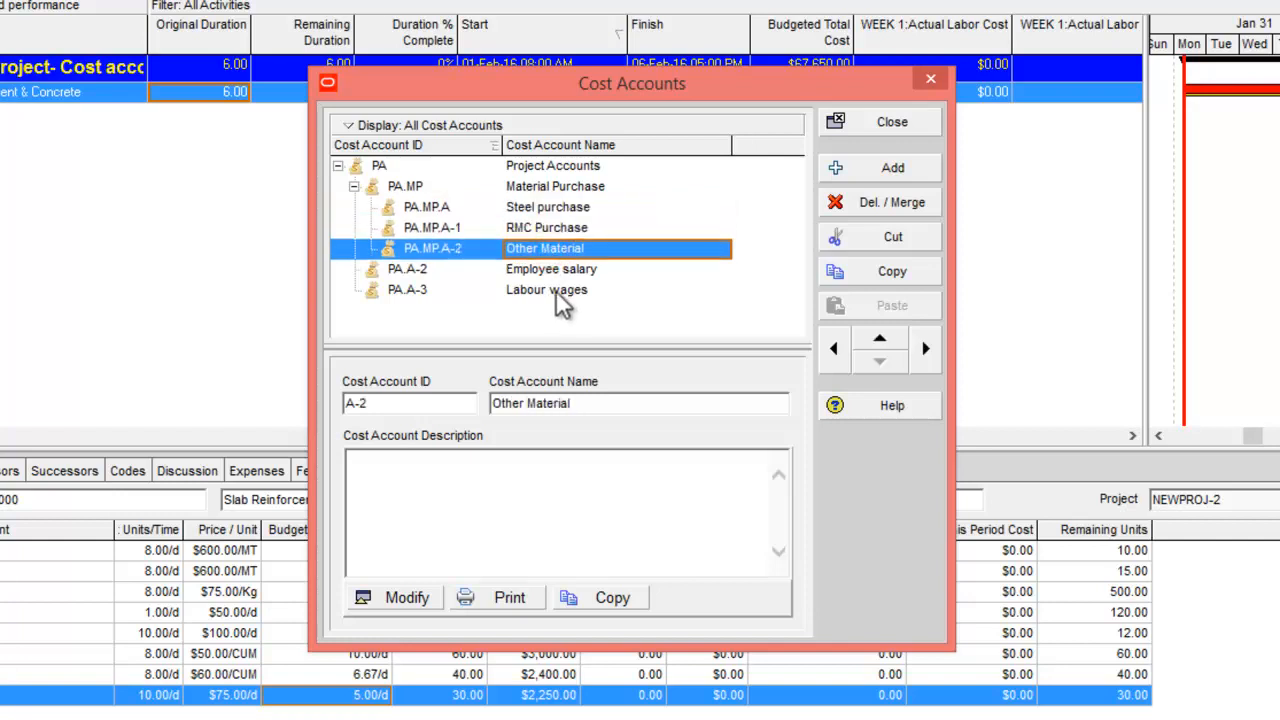
{"action": "left_click", "coordinate": [553, 292]}
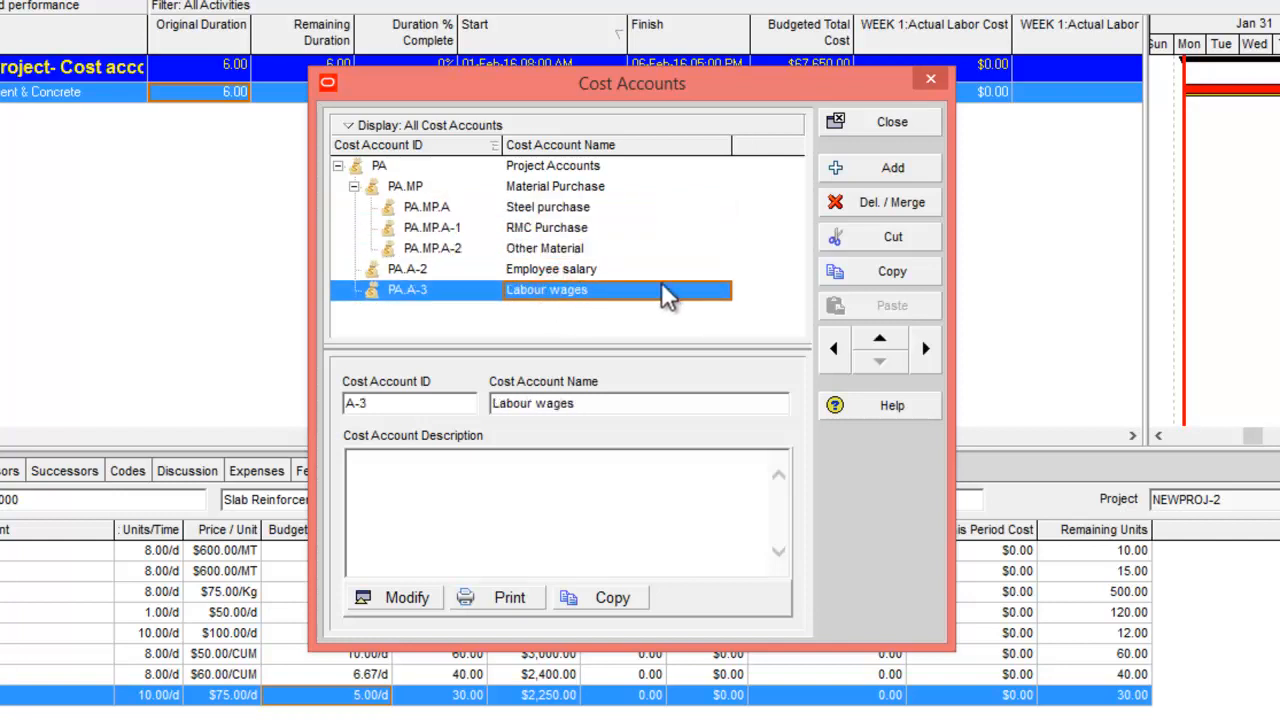
Add a cost account named "transportation" under Project Accounts.
{"action": "left_click", "coordinate": [887, 170]}
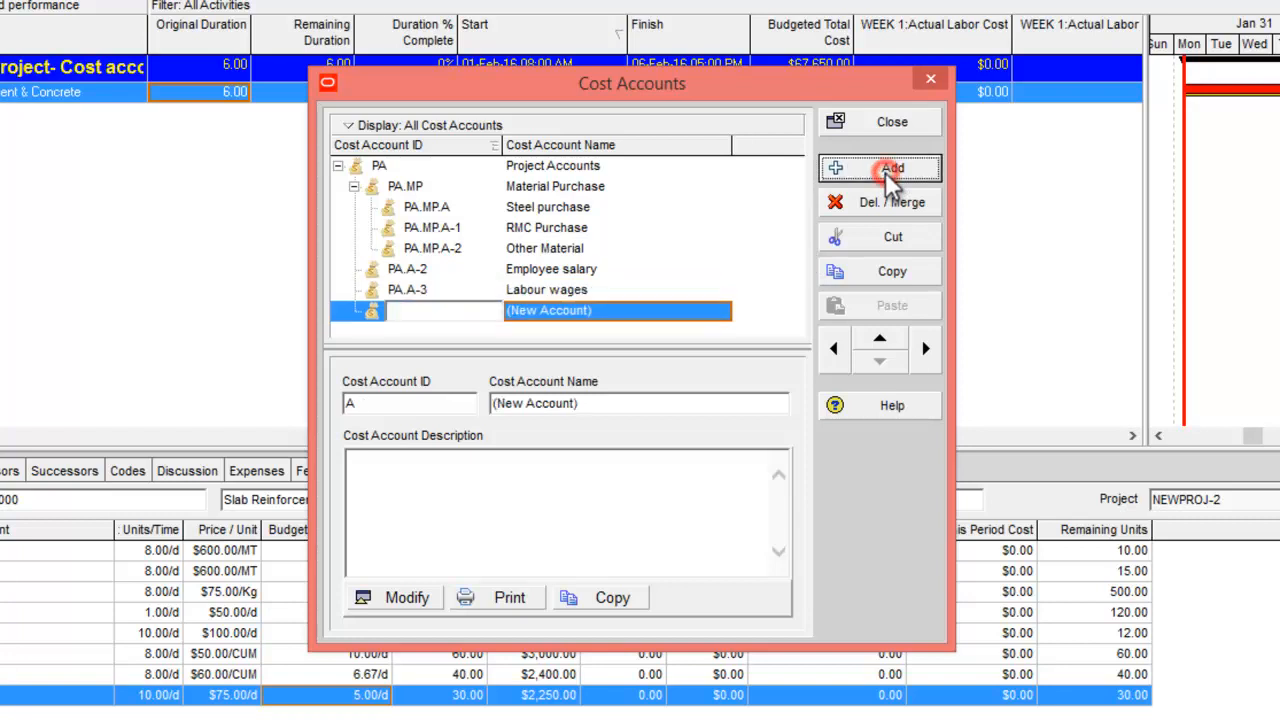
{"action": "left_click", "coordinate": [605, 312]}
{"action": "type", "text": "transportation"}
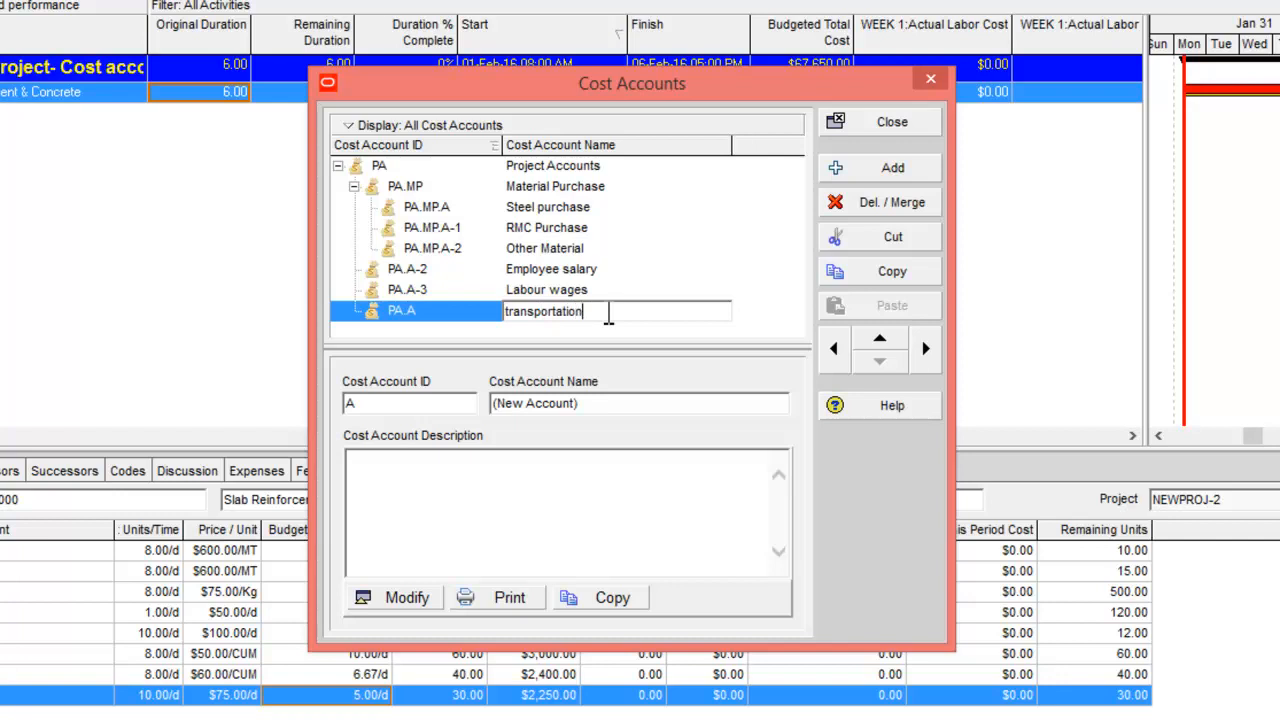
{"action": "key", "text": "Return"}
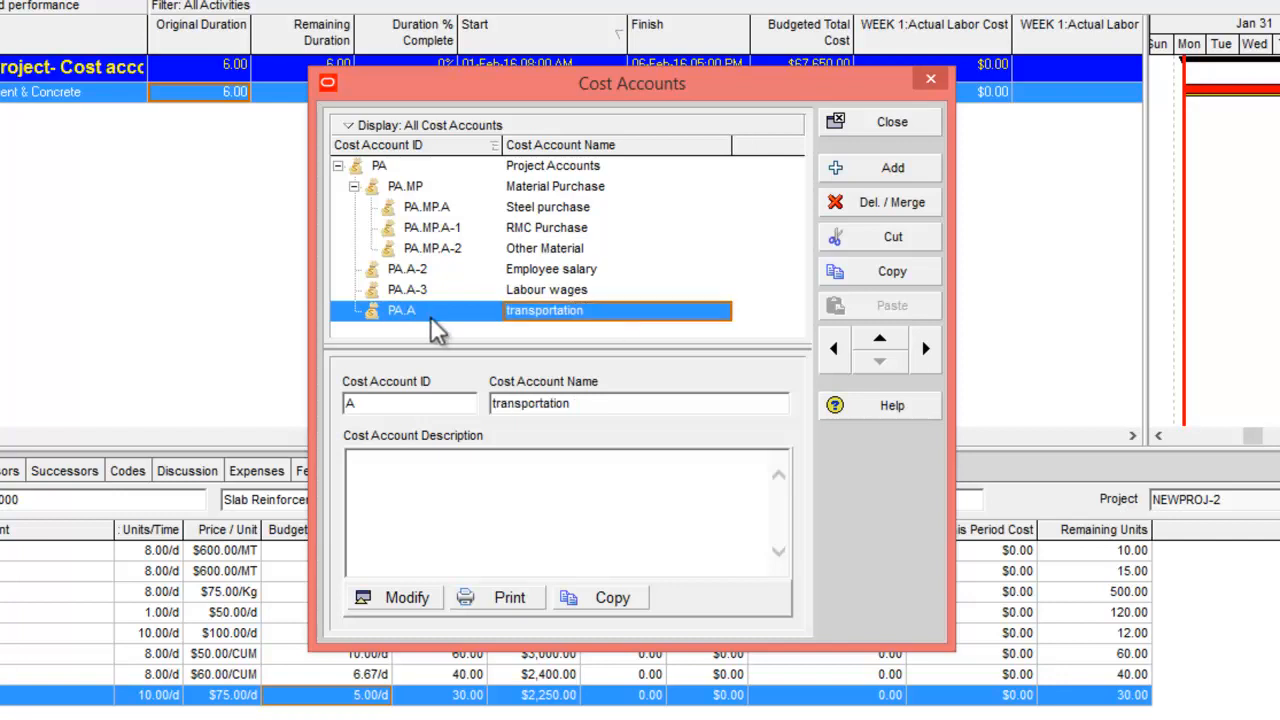
Outdent and re-indent the transportation cost account, and move it above Labour wages.
{"action": "left_click", "coordinate": [833, 348]}
{"action": "left_click", "coordinate": [925, 348]}
{"action": "left_click", "coordinate": [879, 344]}
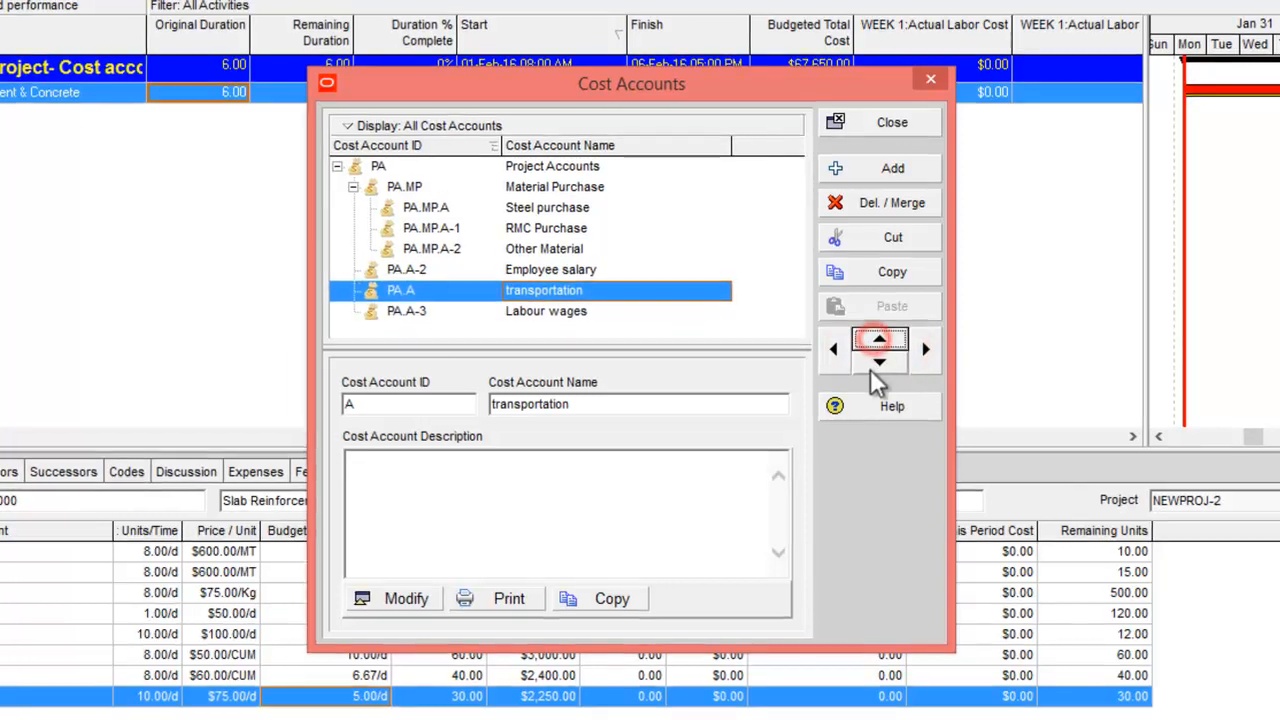
Move the transportation cost account below Labour wages, and display the cost accounts as a chart in an enlarged window.
{"action": "left_click", "coordinate": [879, 364]}
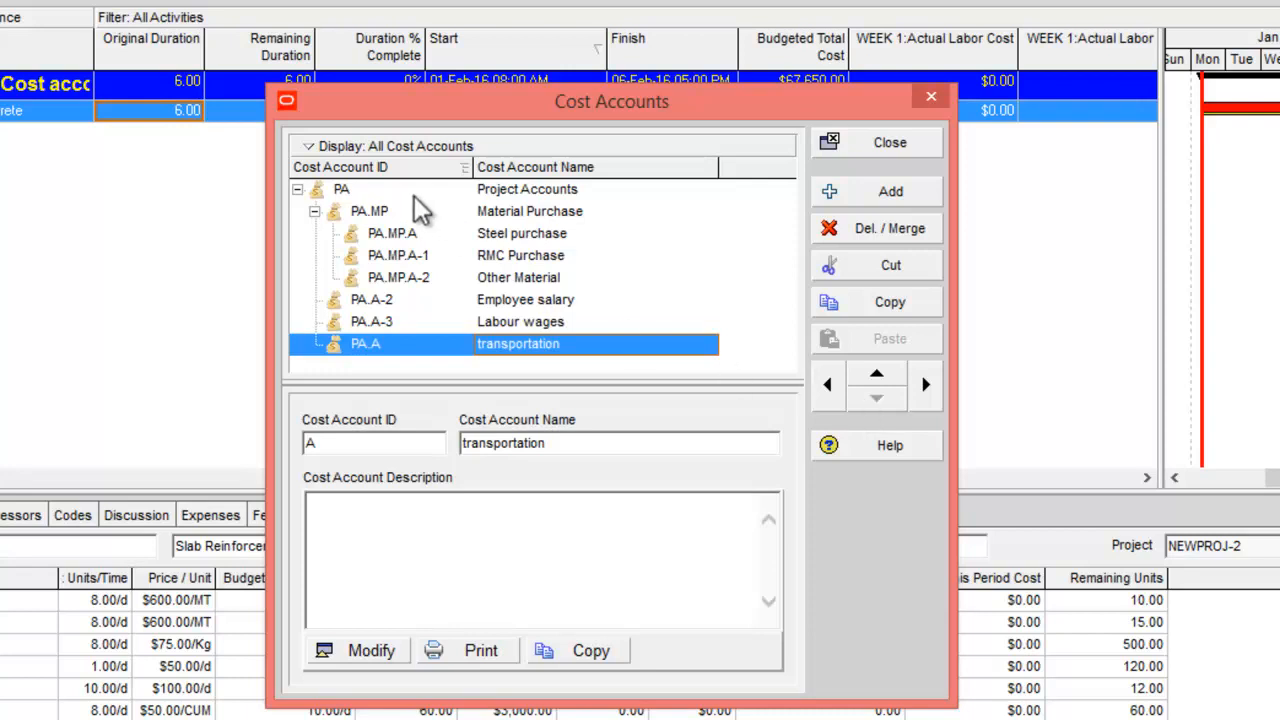
{"action": "left_click", "coordinate": [320, 147]}
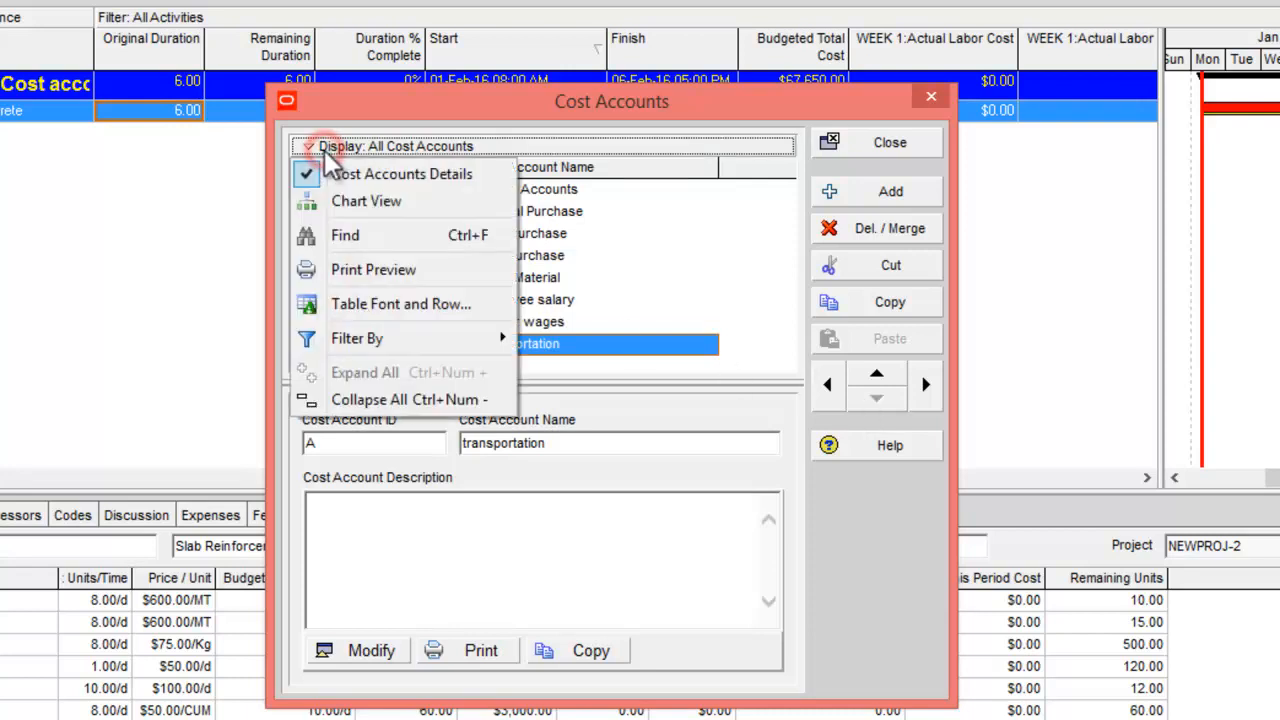
{"action": "left_click", "coordinate": [360, 200]}
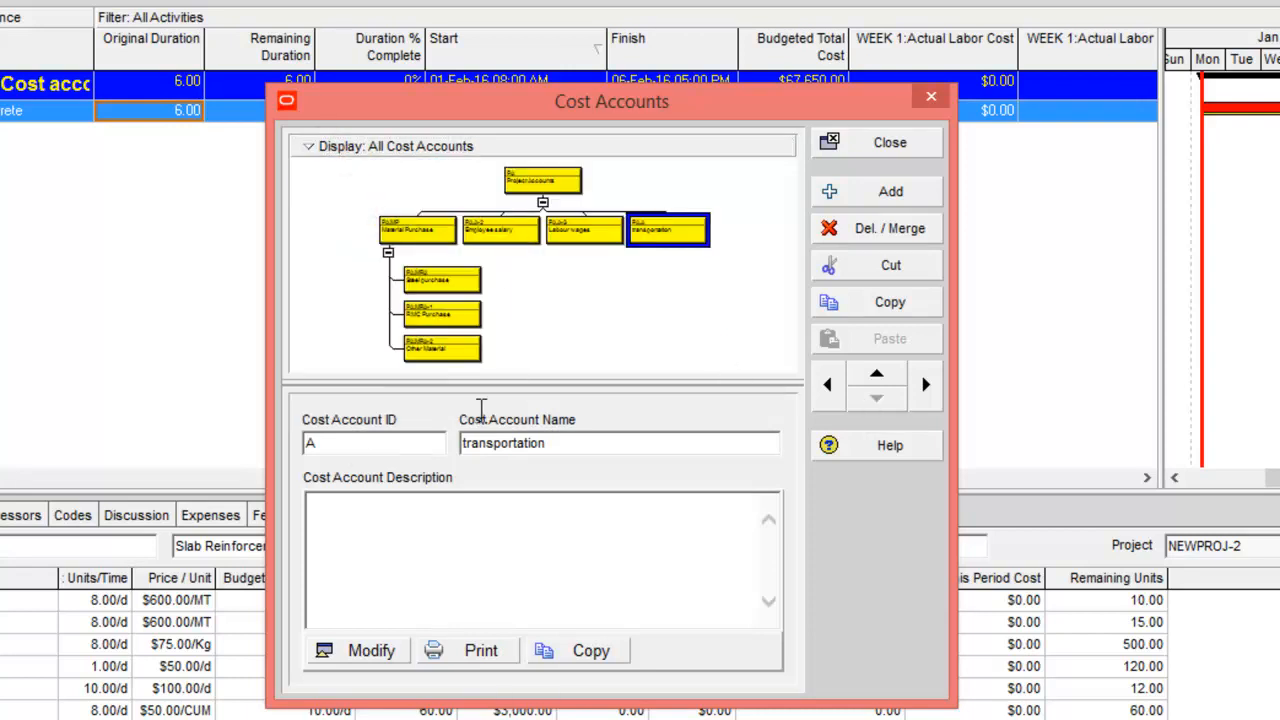
{"action": "left_click_drag", "start_coordinate": [270, 705], "coordinate": [0, 719]}
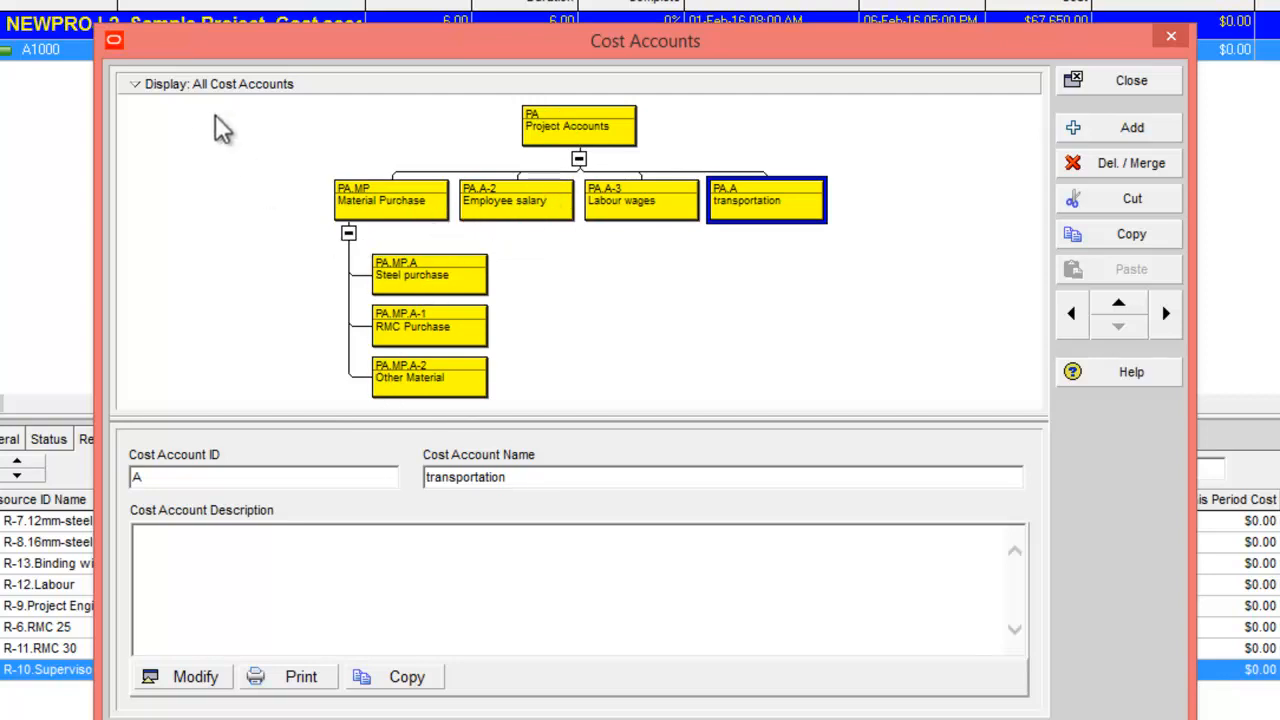
Switch the cost accounts back to the table view and close the cost accounts window.
{"action": "left_click", "coordinate": [200, 86]}
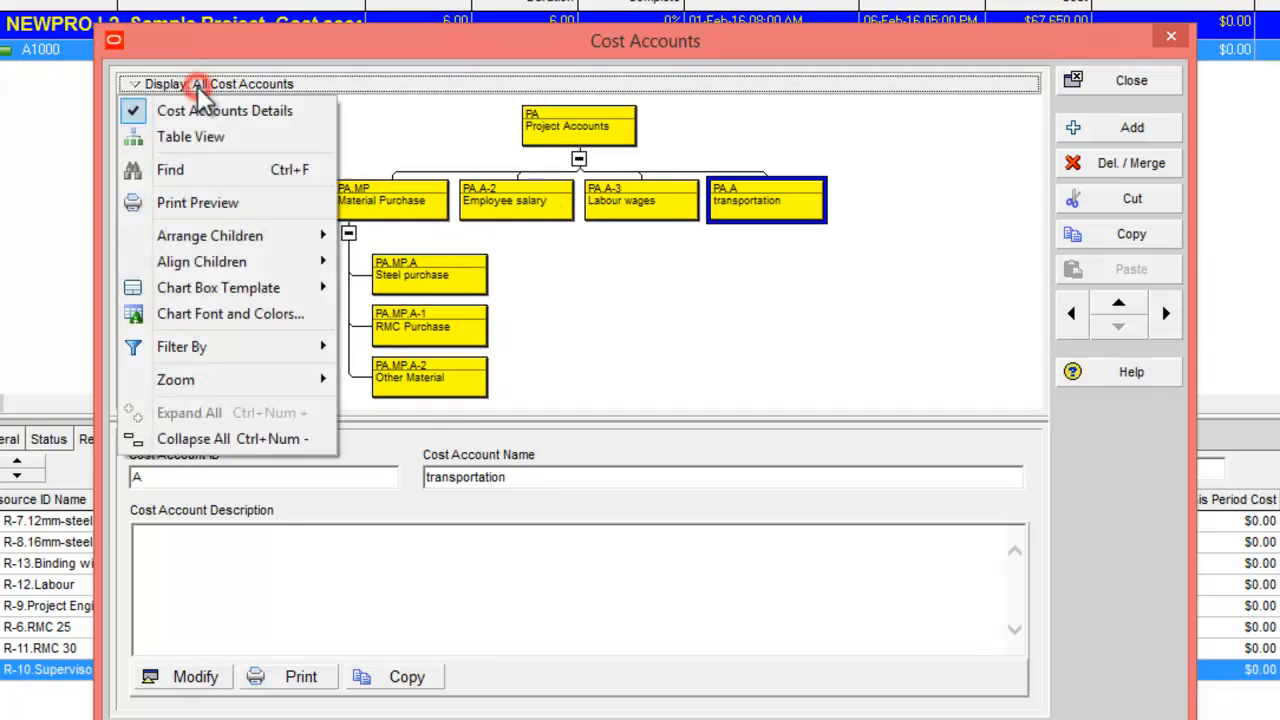
{"action": "left_click", "coordinate": [207, 146]}
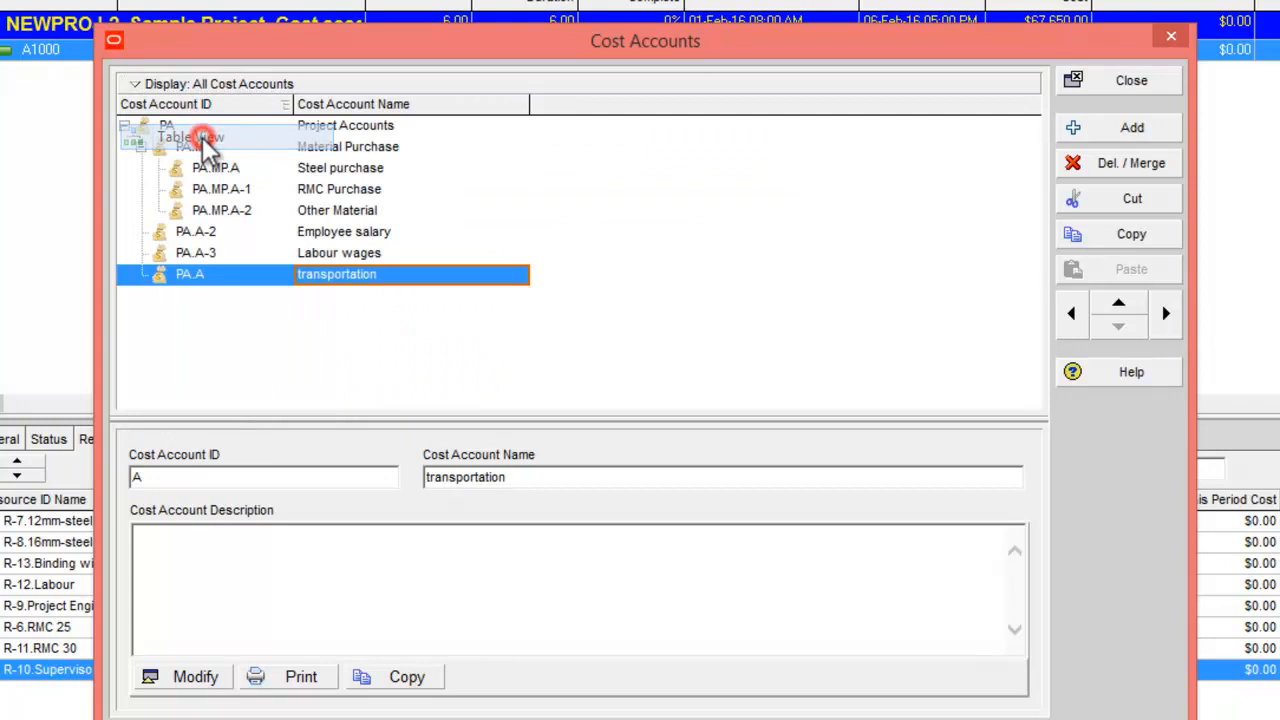
{"action": "left_click", "coordinate": [1124, 88]}
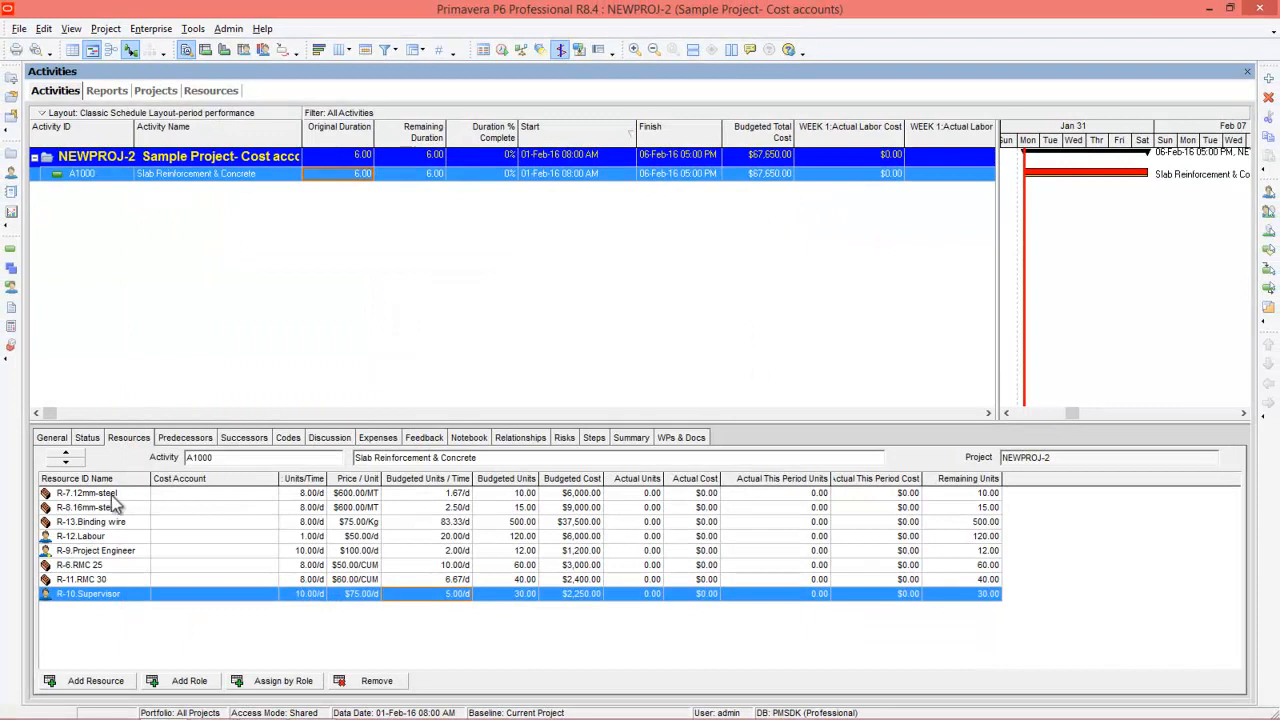
Assign the Steel purchase cost account to the 12mm-steel and 16mm-steel resources of the Slab Reinforcement & Concrete activity.
{"action": "left_click", "coordinate": [271, 495]}
{"action": "left_click", "coordinate": [271, 495]}
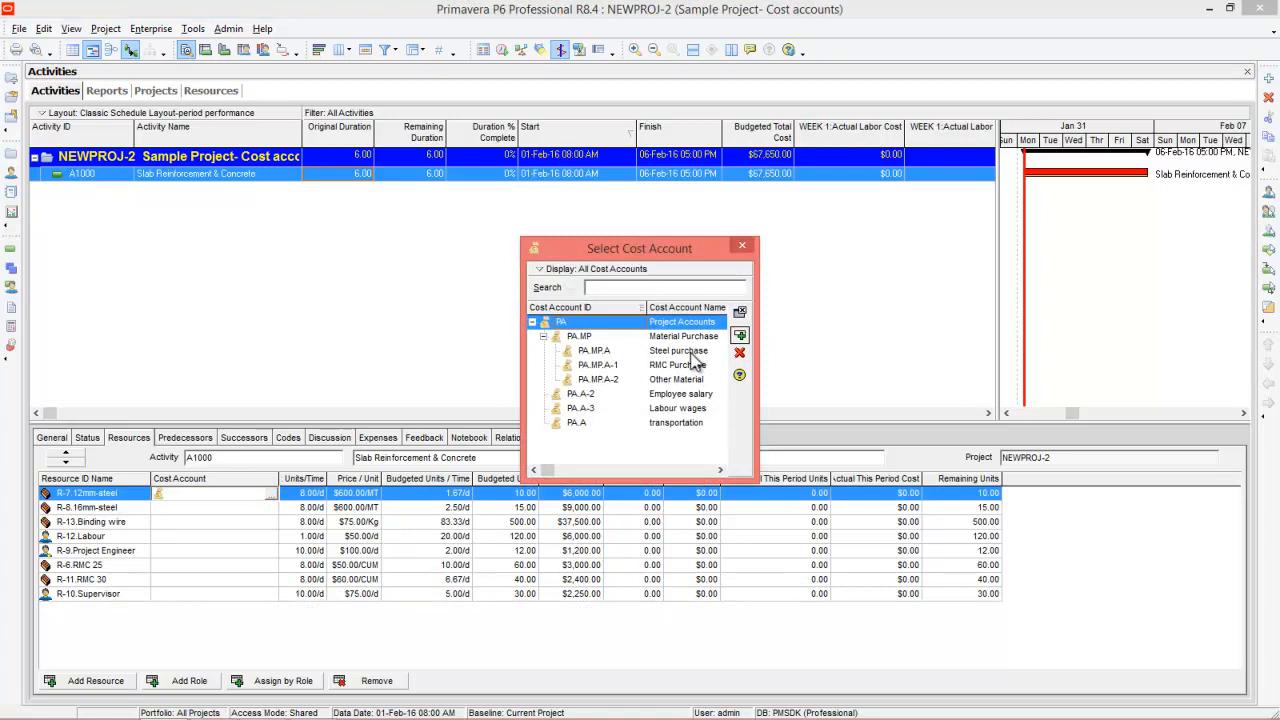
{"action": "double_click", "coordinate": [690, 351]}
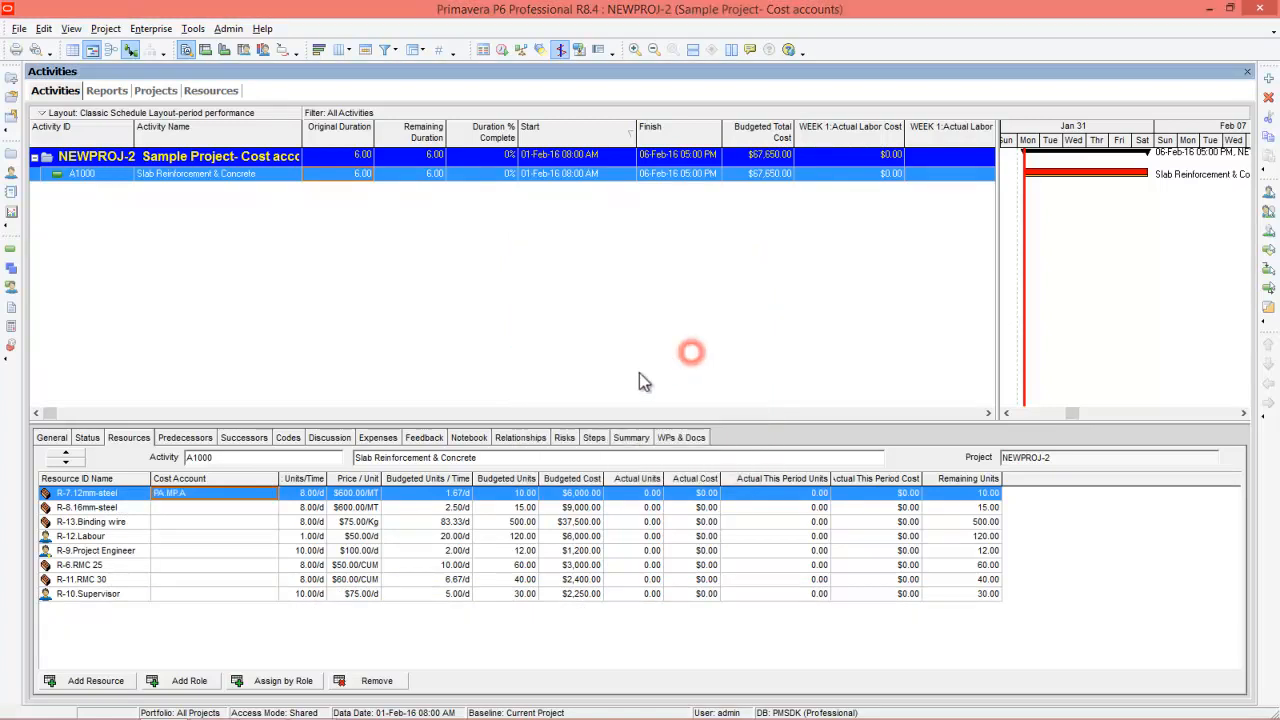
{"action": "left_click", "coordinate": [271, 508]}
{"action": "left_click", "coordinate": [271, 508]}
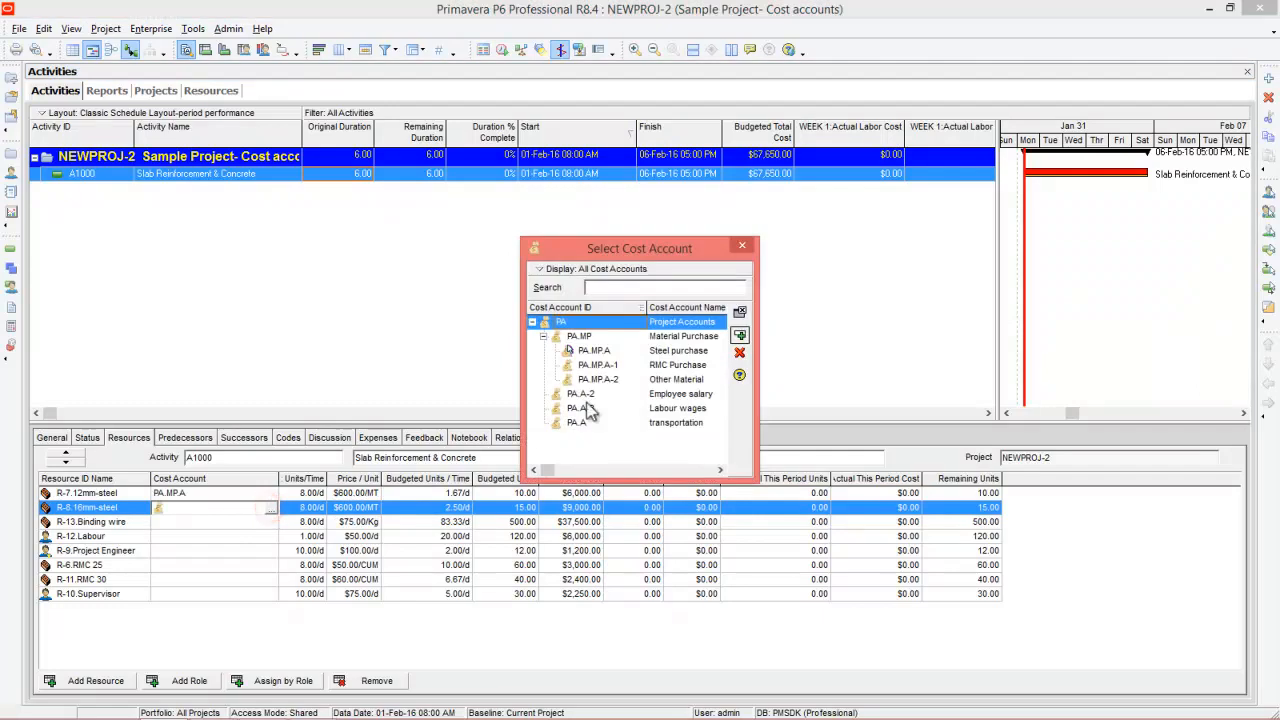
{"action": "double_click", "coordinate": [672, 351]}
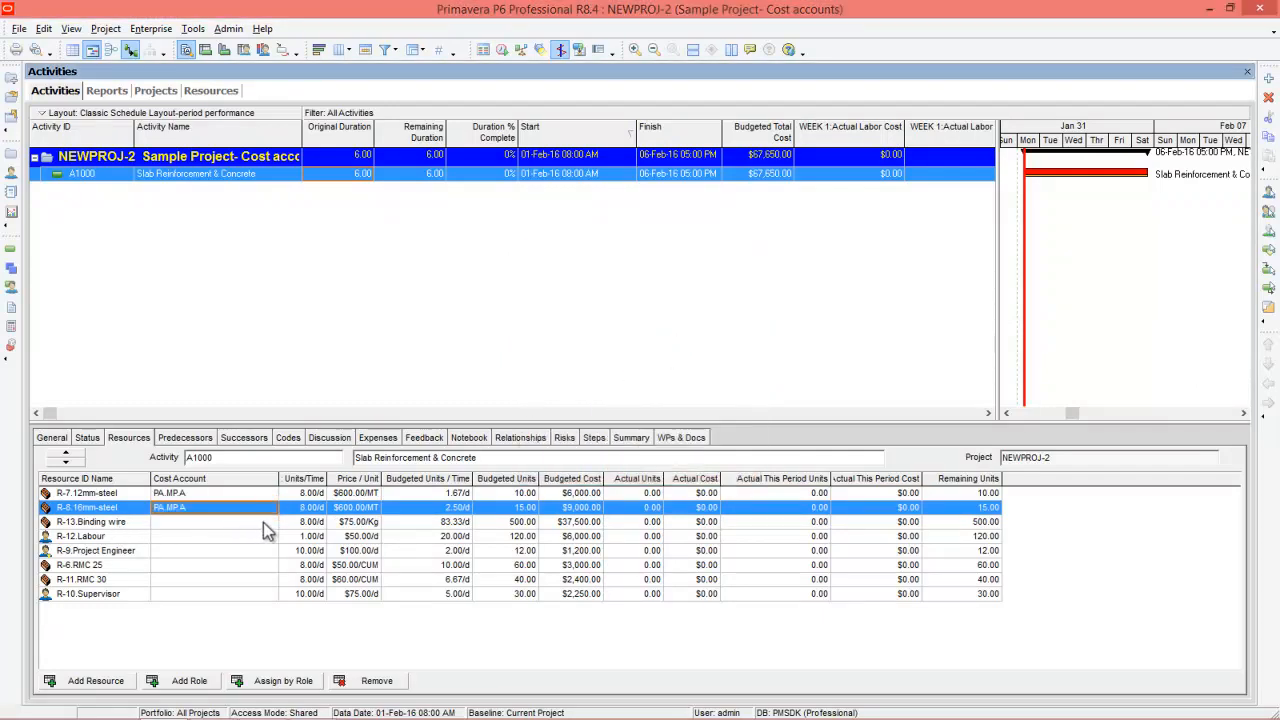
Assign the Other Material cost account to the Binding wire resource and Labour wages to the Labour resource.
{"action": "left_click", "coordinate": [263, 522]}
{"action": "left_click", "coordinate": [270, 522]}
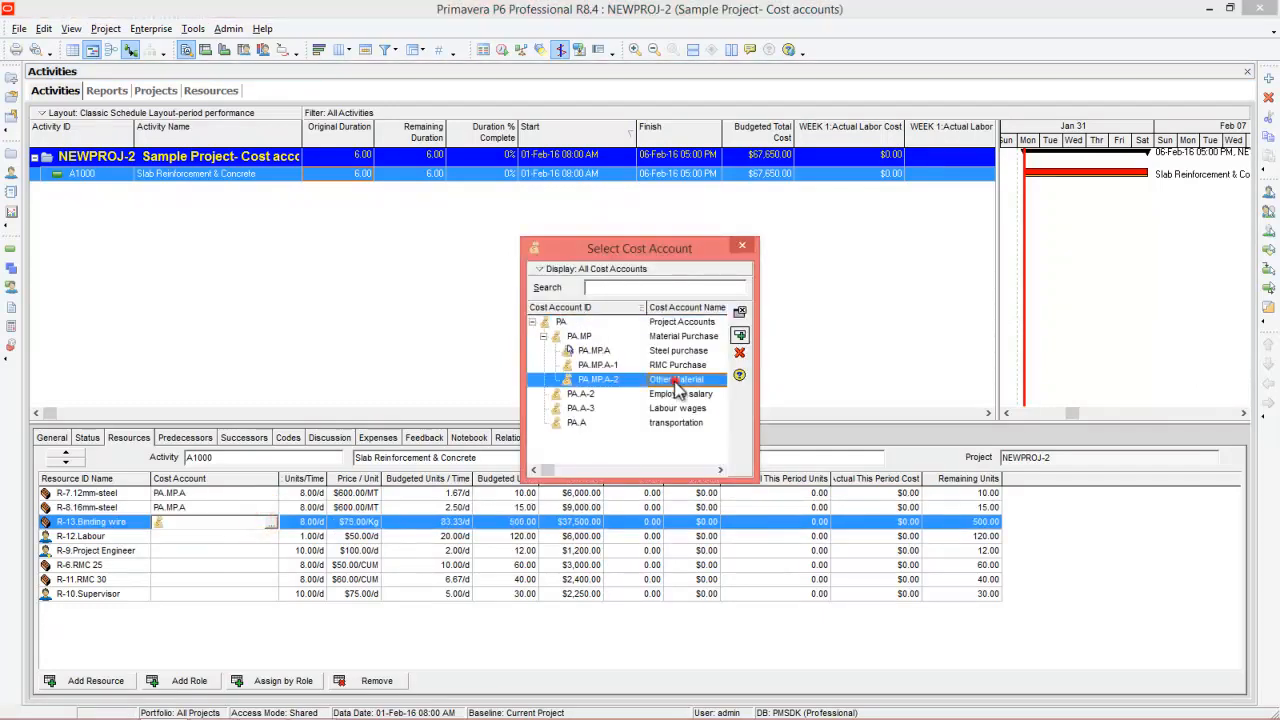
{"action": "double_click", "coordinate": [676, 381]}
{"action": "left_click", "coordinate": [264, 537]}
{"action": "left_click", "coordinate": [271, 537]}
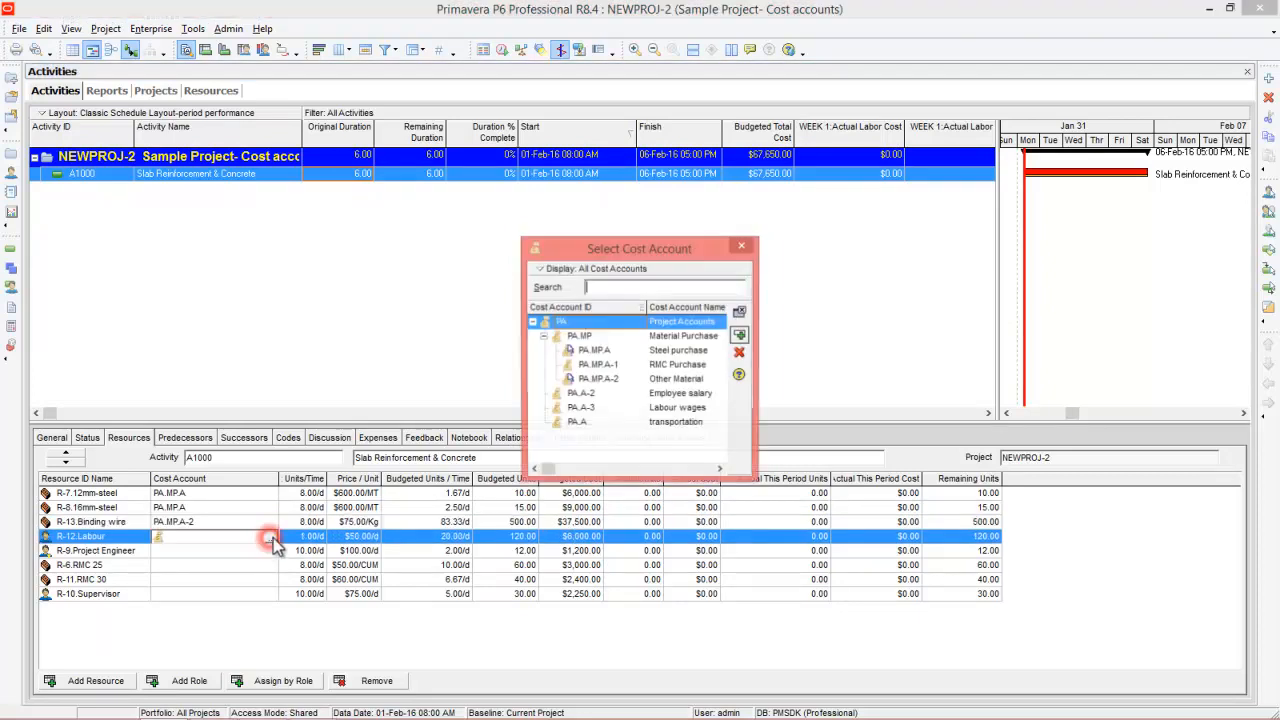
{"action": "double_click", "coordinate": [672, 406]}
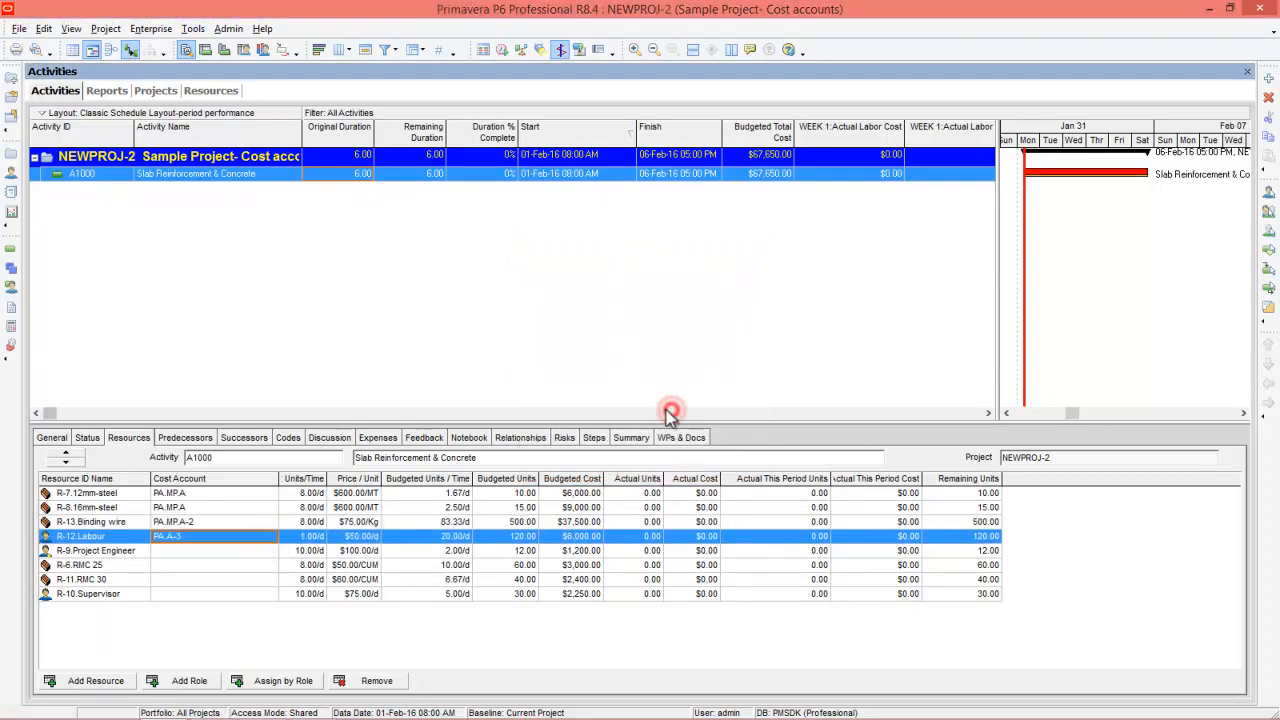
Assign the Employee salary cost account to the Project Engineer resource.
{"action": "left_click", "coordinate": [264, 551]}
{"action": "left_click", "coordinate": [271, 551]}
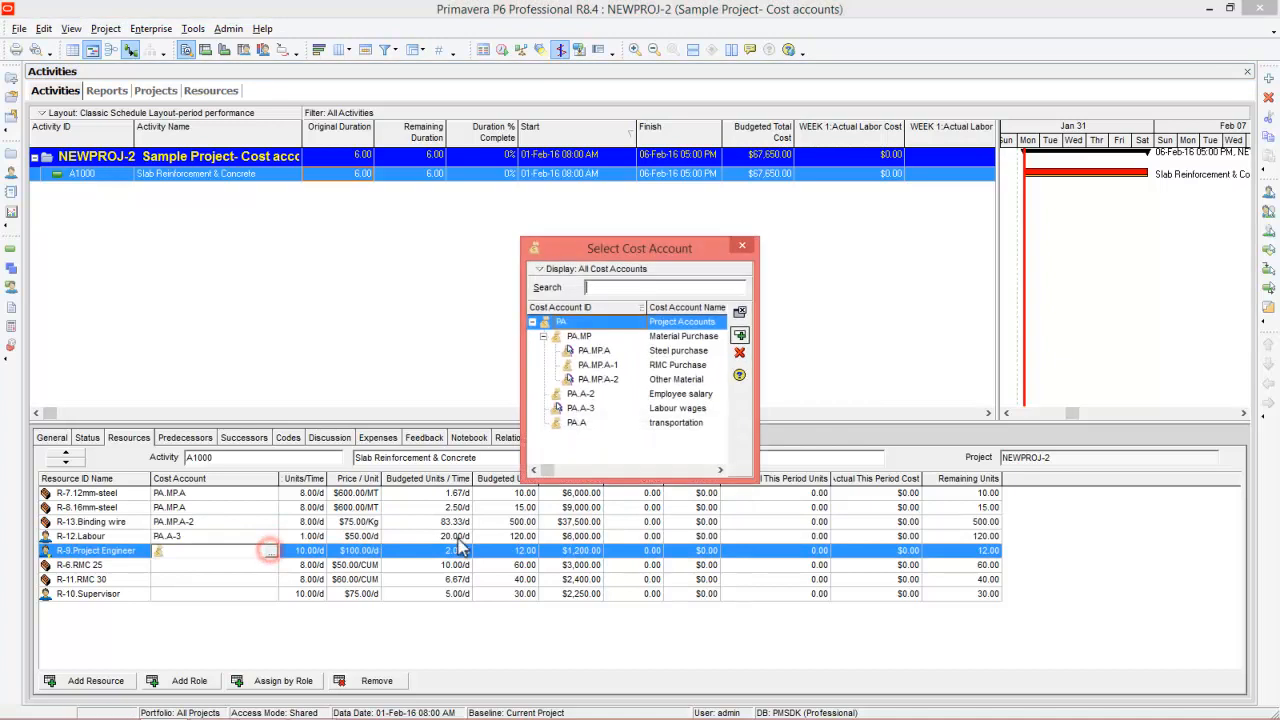
{"action": "double_click", "coordinate": [685, 394]}
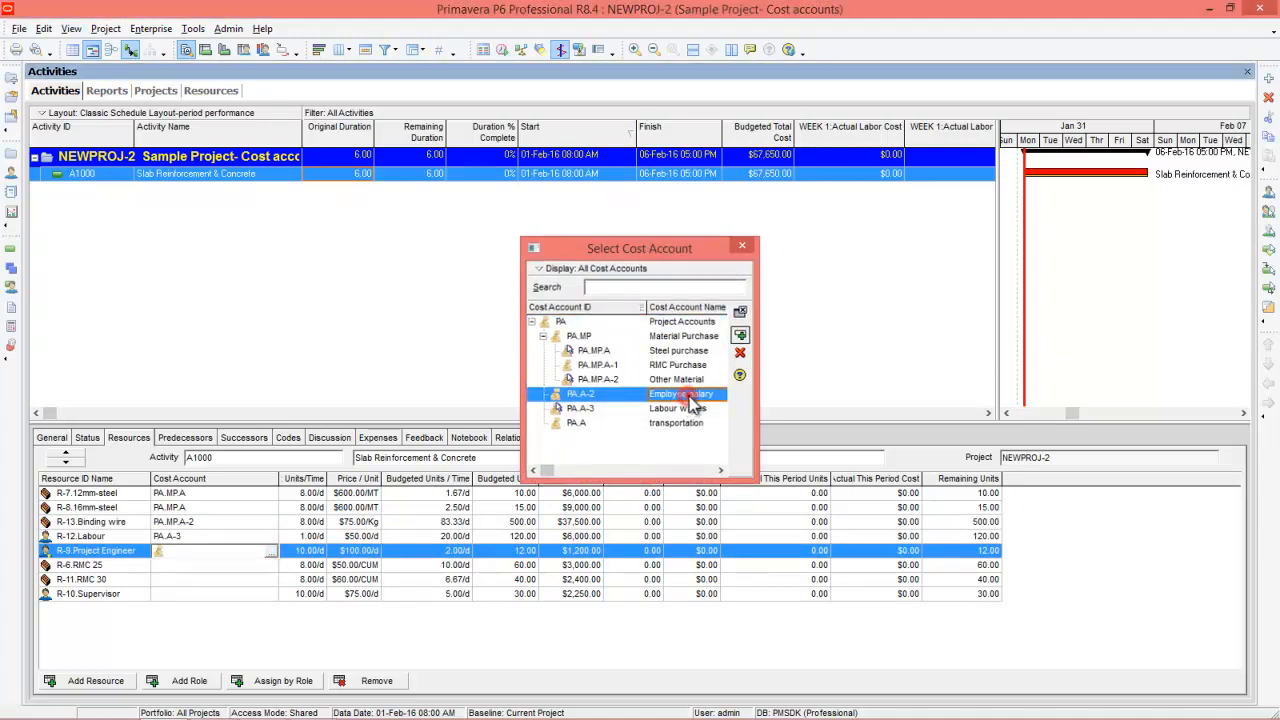
Assign the RMC Purchase cost account to the RMC 25 and RMC 30 resources.
{"action": "left_click", "coordinate": [272, 565]}
{"action": "left_click", "coordinate": [271, 565]}
{"action": "left_click", "coordinate": [672, 366]}
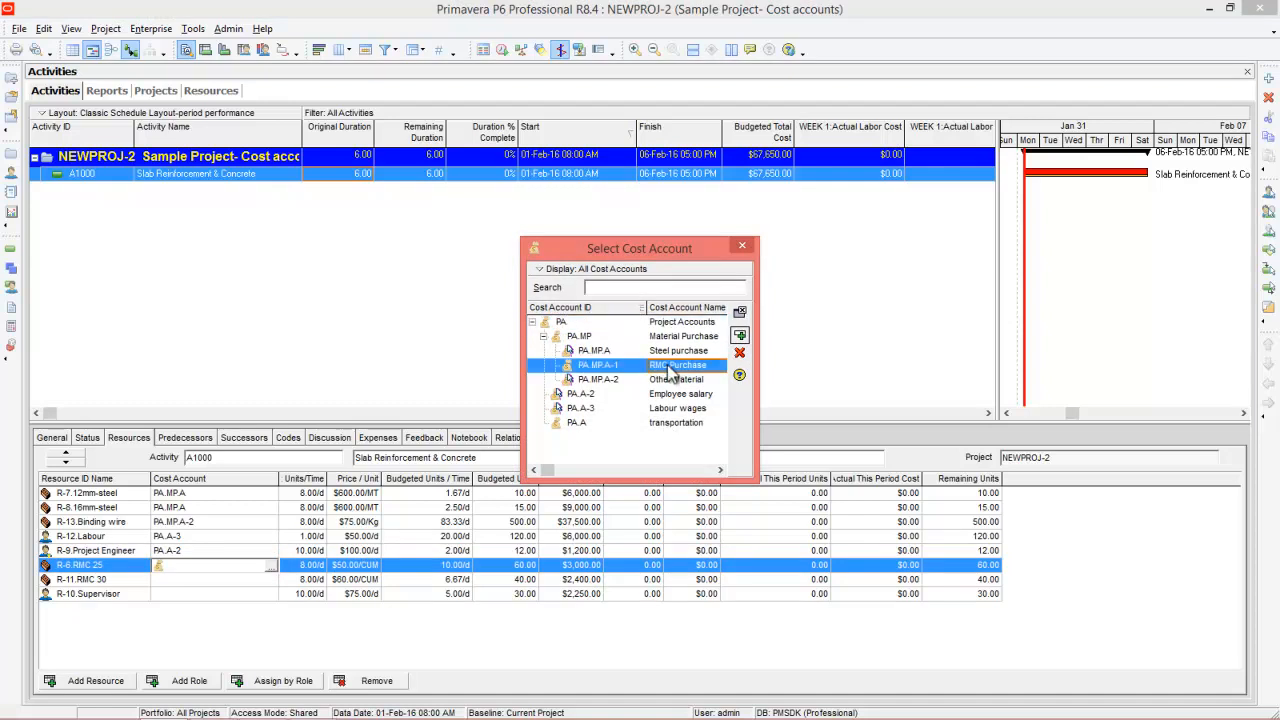
{"action": "double_click", "coordinate": [668, 367]}
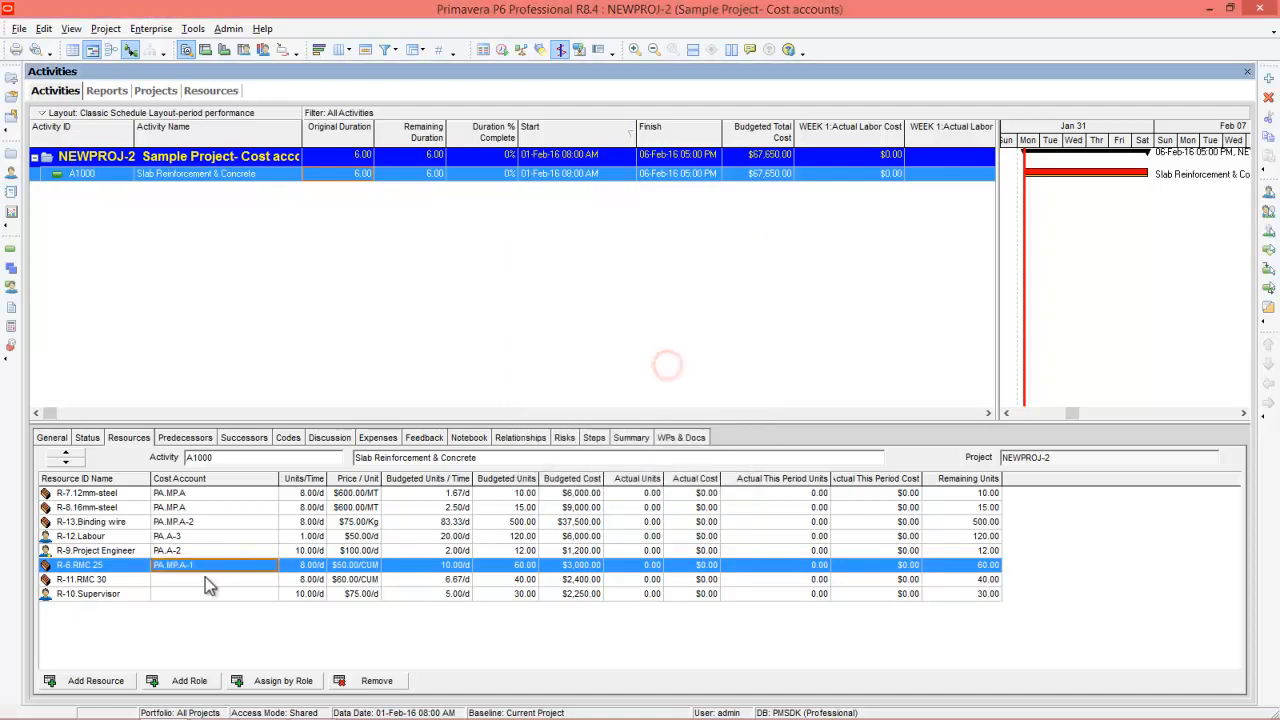
{"action": "left_click", "coordinate": [272, 586]}
{"action": "left_click", "coordinate": [272, 580]}
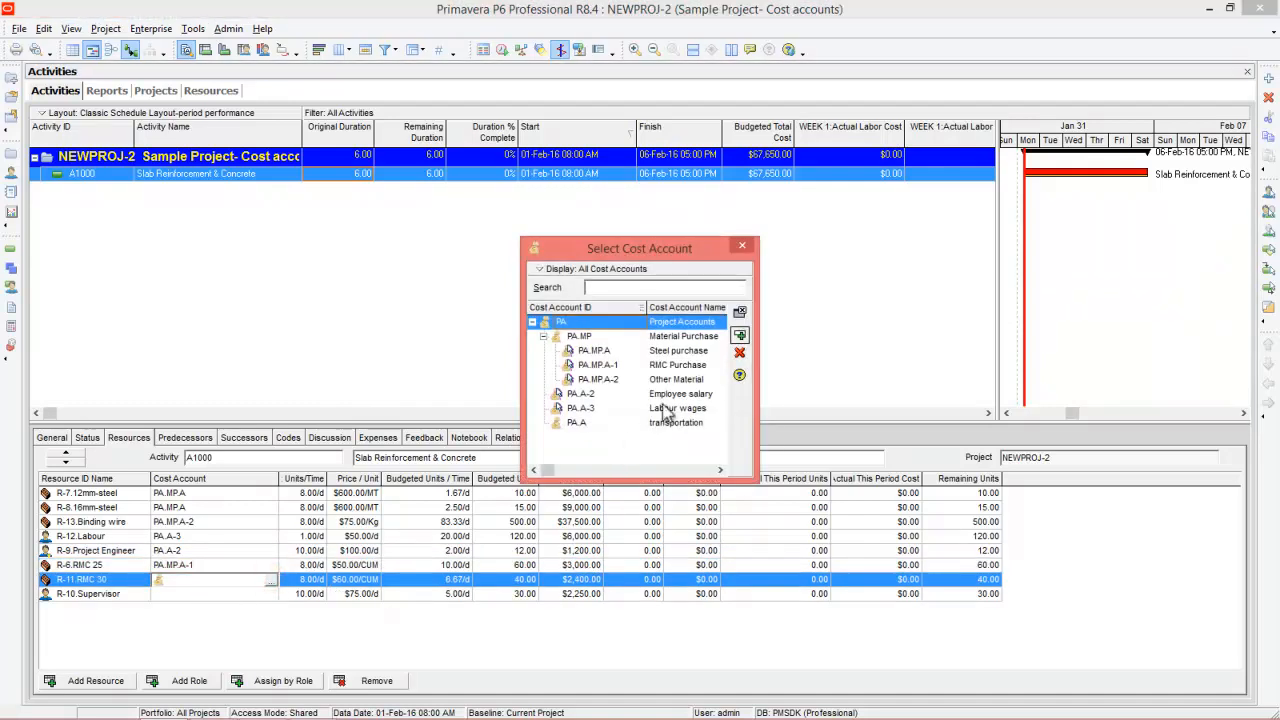
{"action": "left_click", "coordinate": [675, 367]}
{"action": "double_click", "coordinate": [675, 367]}
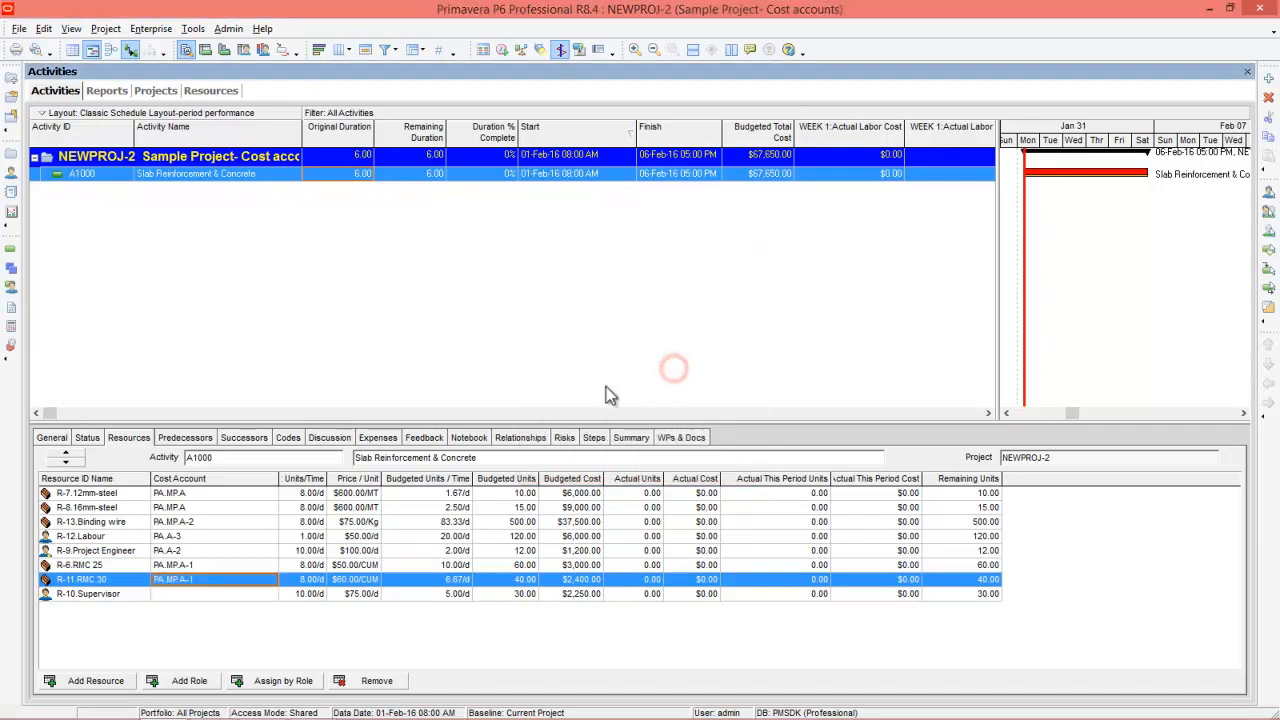
Assign the Employee salary cost account to the Supervisor resource.
{"action": "left_click", "coordinate": [272, 594]}
{"action": "left_click", "coordinate": [270, 596]}
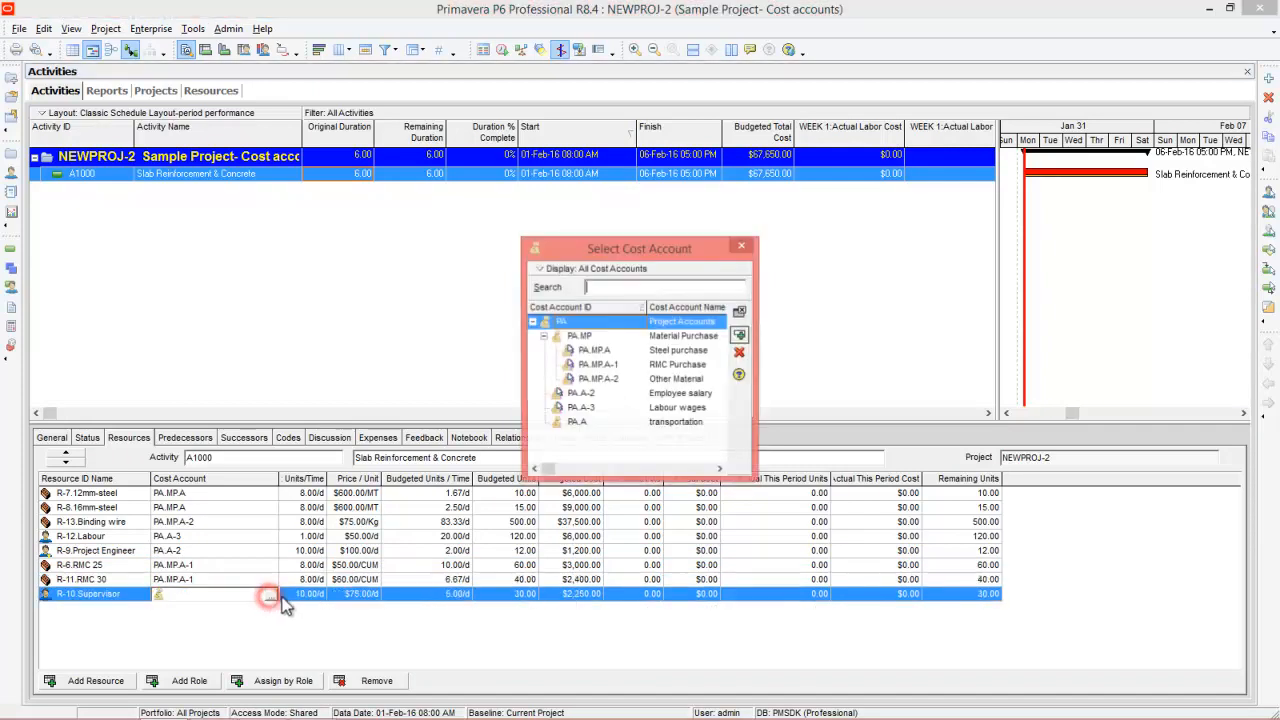
{"action": "double_click", "coordinate": [676, 394]}
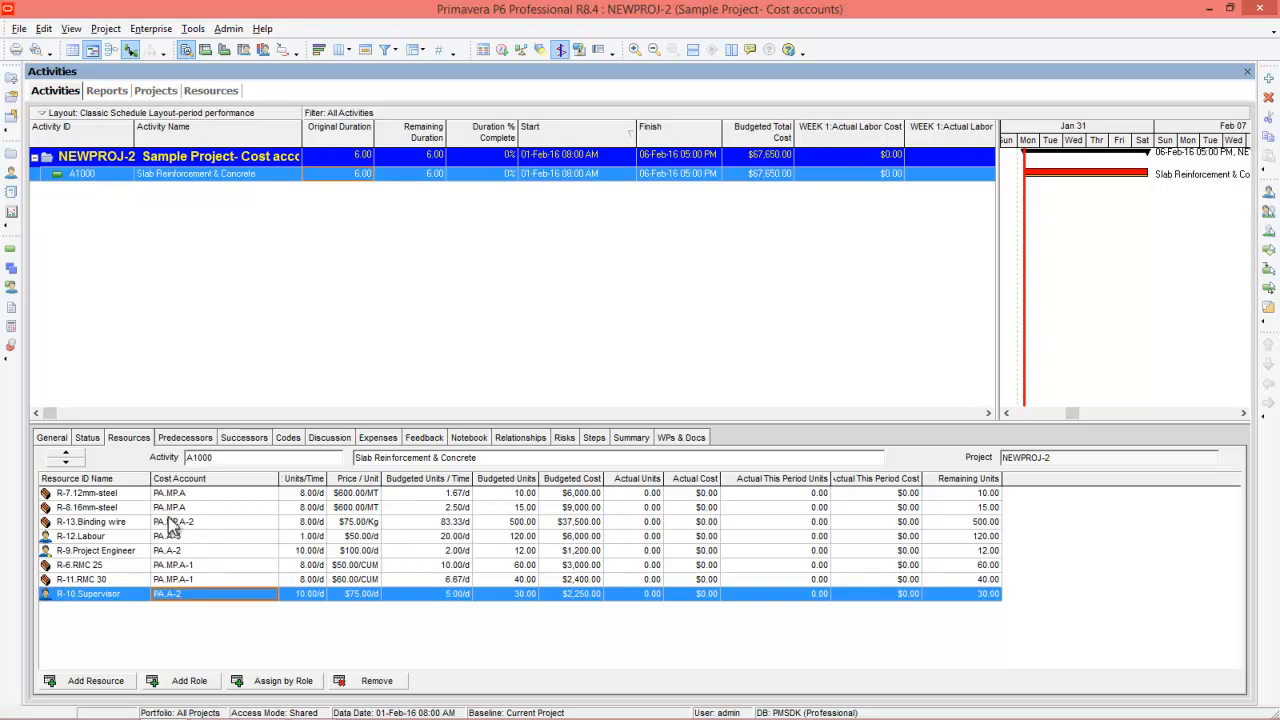
Assign the transportation cost account to the activity's Material Transportation expense.
{"action": "left_click", "coordinate": [388, 444]}
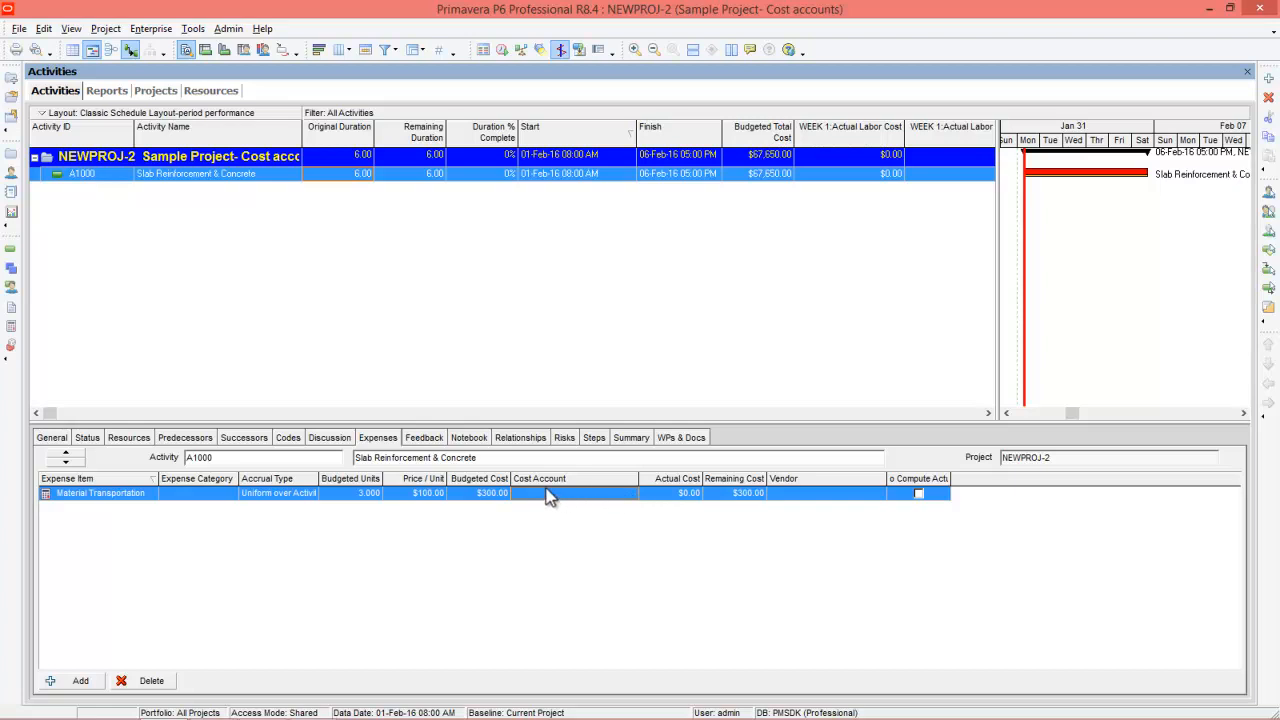
{"action": "left_click", "coordinate": [630, 495]}
{"action": "left_click", "coordinate": [631, 494]}
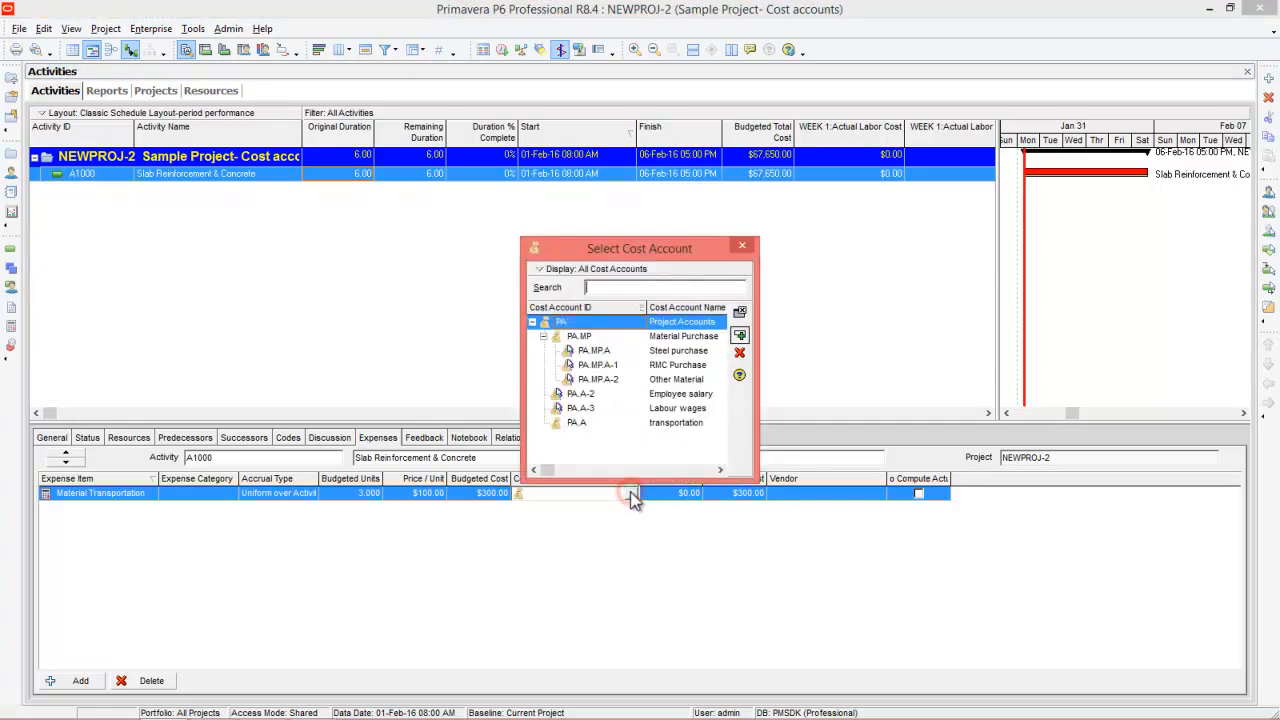
{"action": "double_click", "coordinate": [680, 424]}
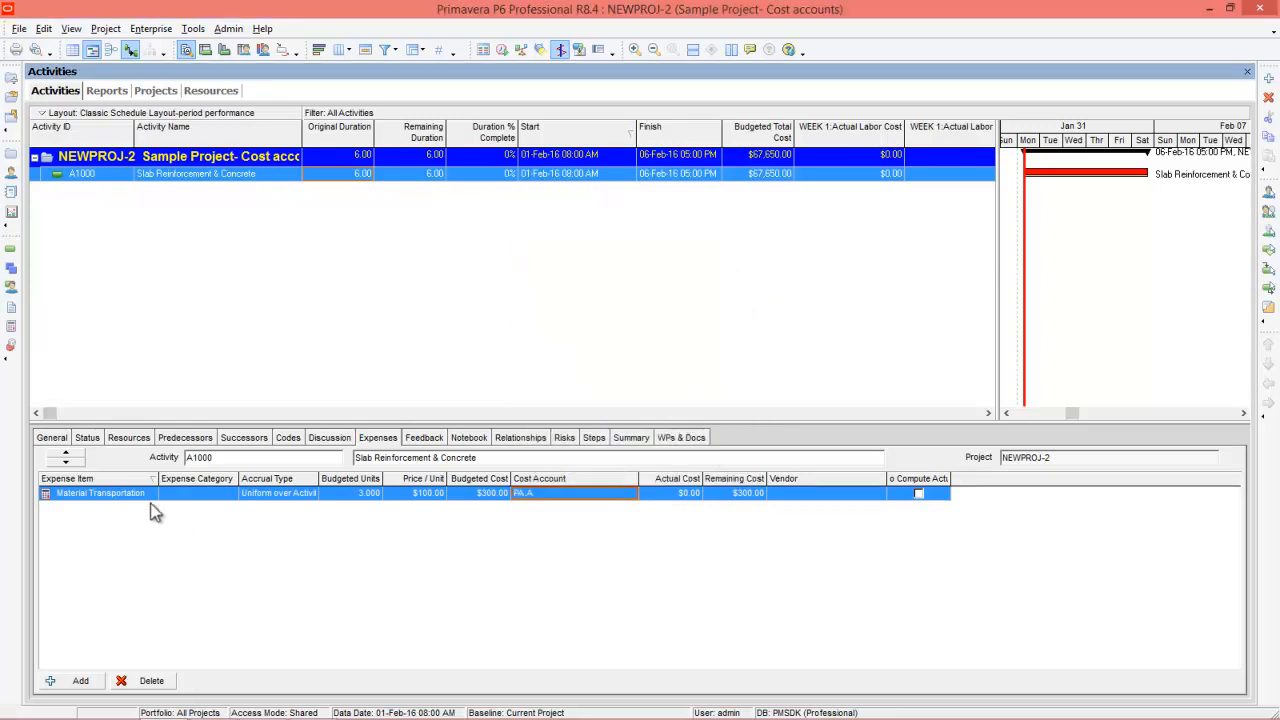
Run the CE-06 Cost, Effort Breakdown By Cost Account, Resource, Activity report, examine the costs per account, and close it.
{"action": "left_click", "coordinate": [13, 196]}
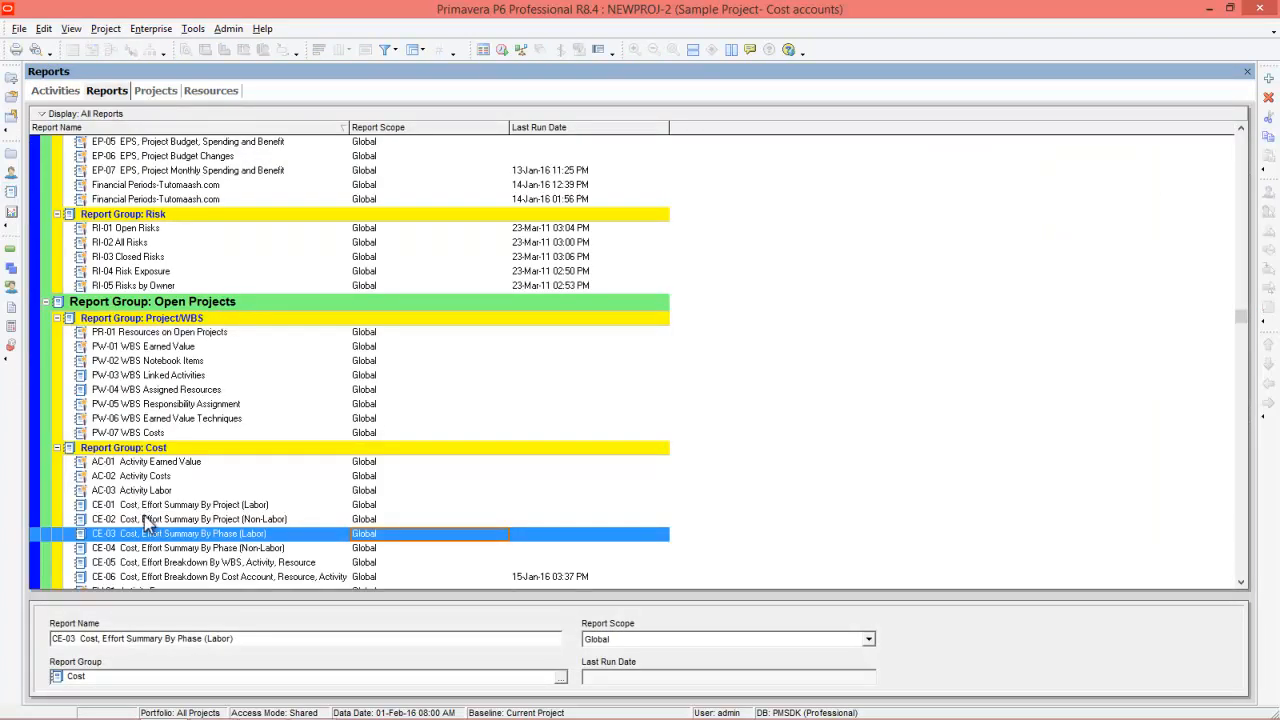
{"action": "scroll", "coordinate": [147, 530], "scroll_direction": "down", "scroll_amount": 3}
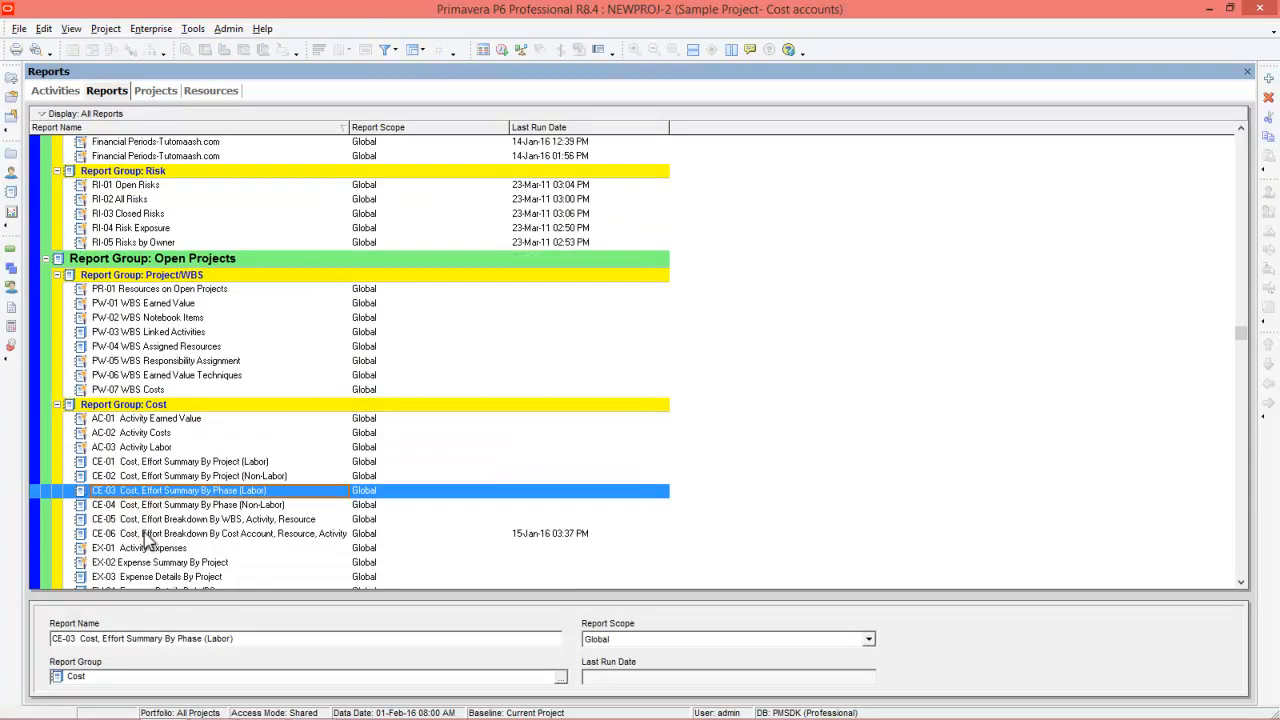
{"action": "left_click", "coordinate": [147, 534]}
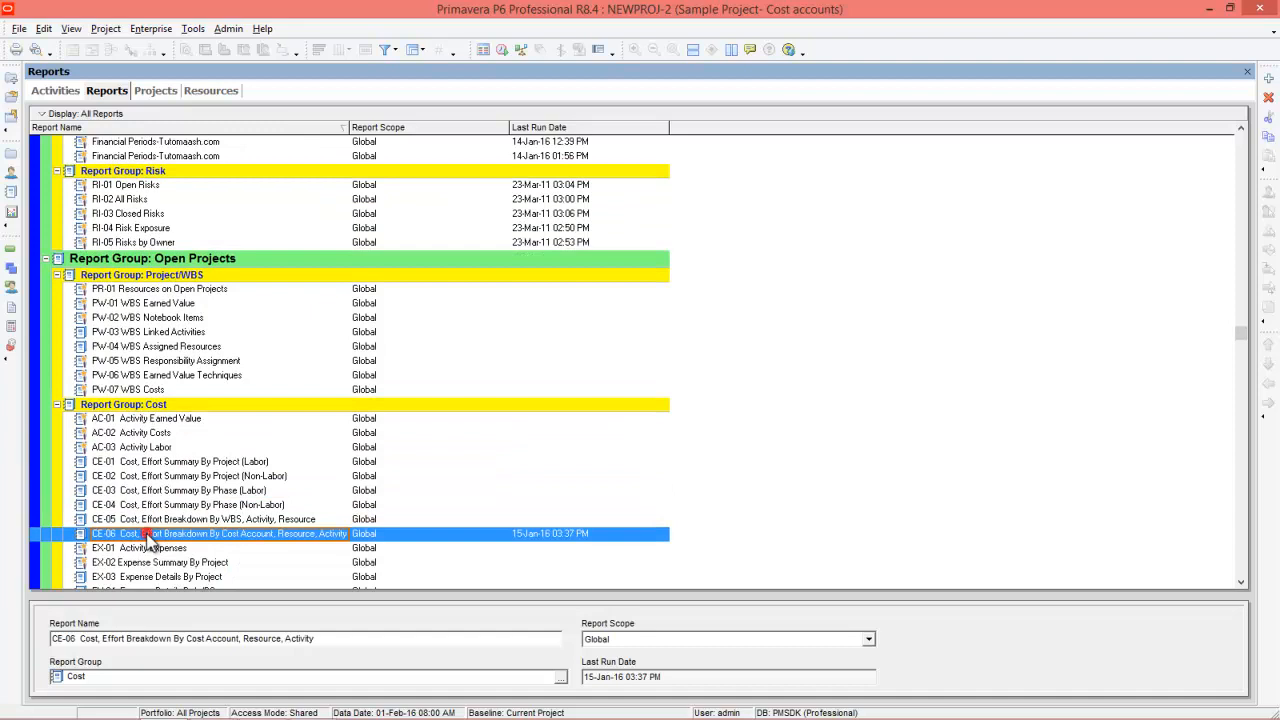
{"action": "right_click", "coordinate": [265, 534]}
{"action": "mouse_move", "coordinate": [345, 255]}
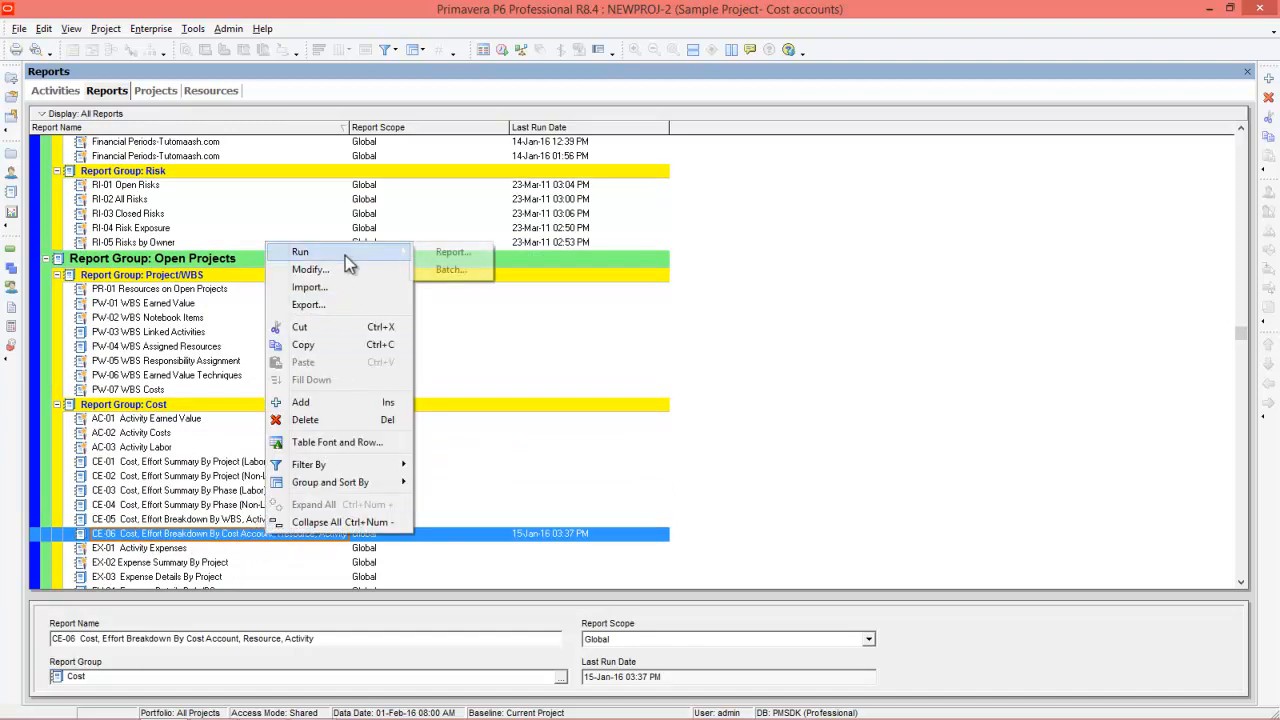
{"action": "left_click", "coordinate": [443, 255]}
{"action": "left_click", "coordinate": [746, 200]}
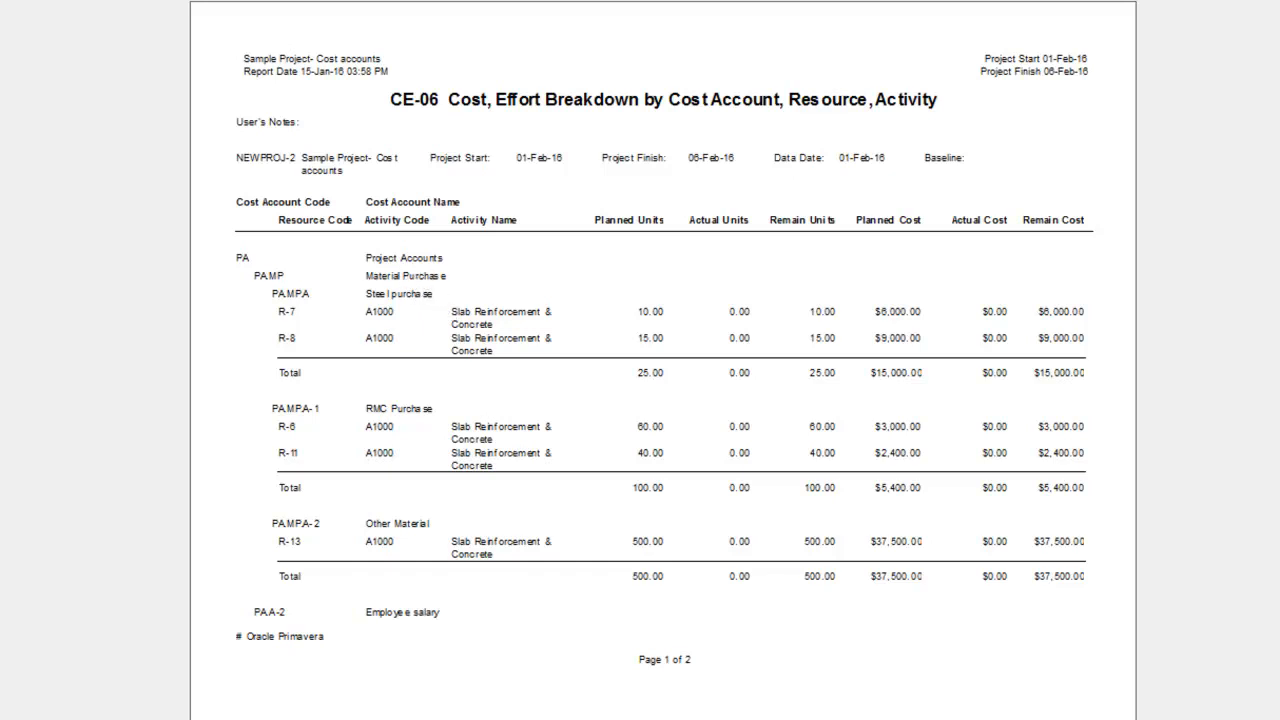
{"action": "left_click", "coordinate": [300, 17]}
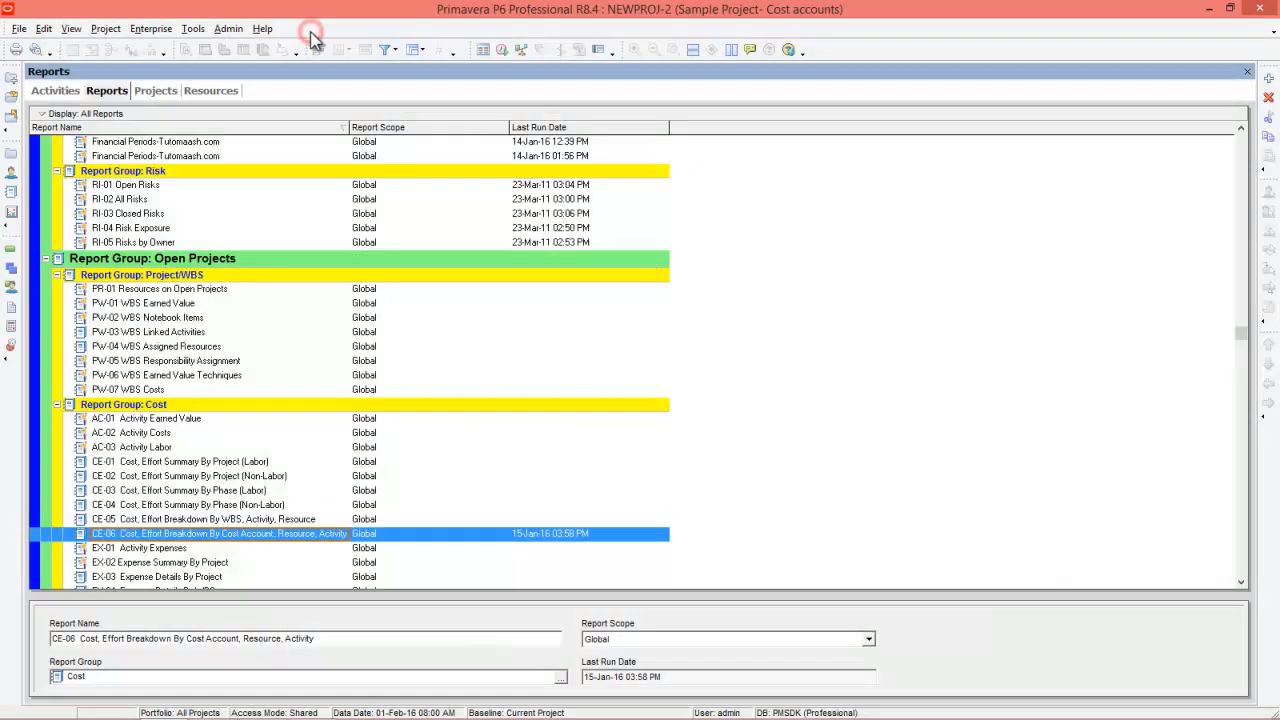
Mark the Slab Reinforcement & Concrete activity as started and set its duration percent complete to 50%.
{"action": "left_click", "coordinate": [57, 96]}
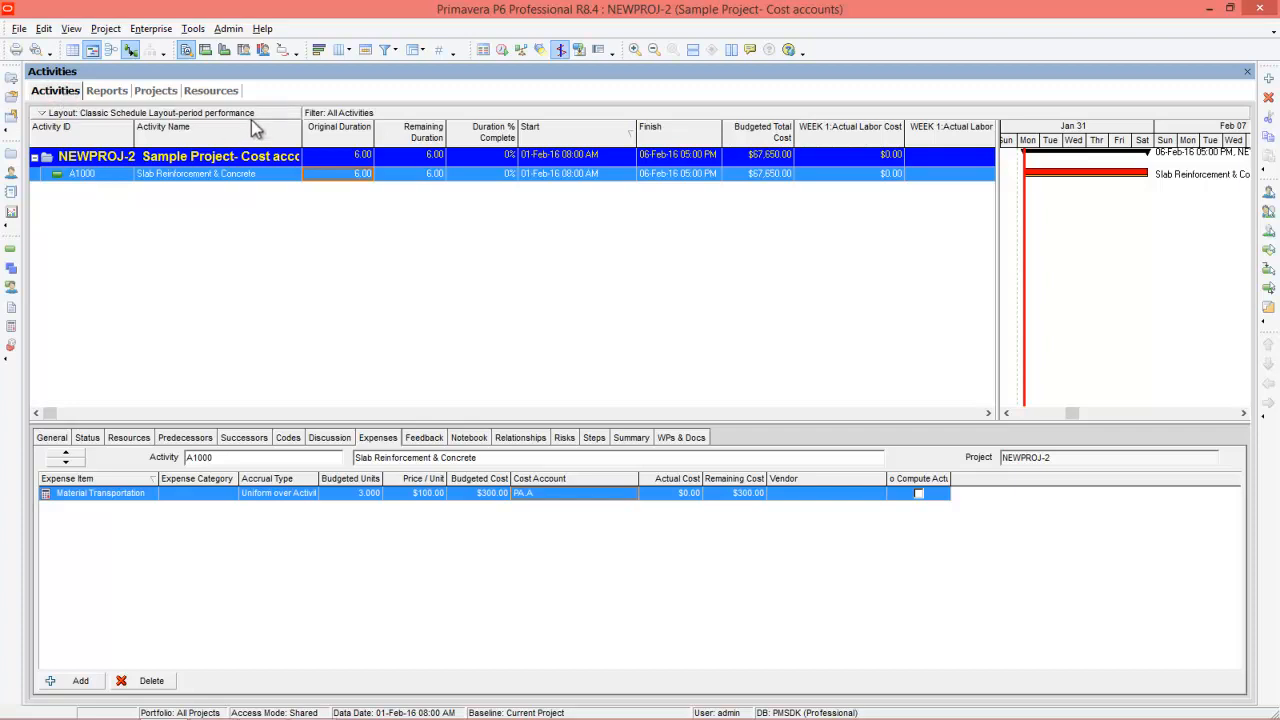
{"action": "left_click", "coordinate": [87, 438]}
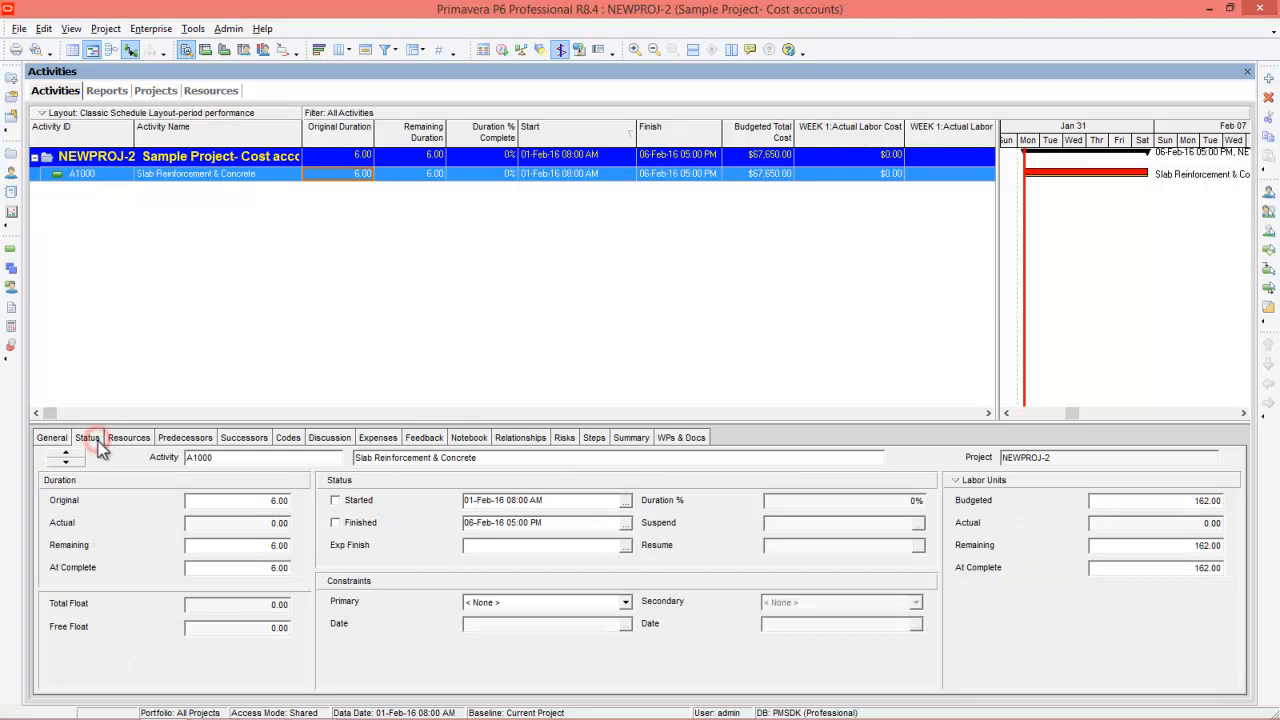
{"action": "left_click", "coordinate": [352, 502]}
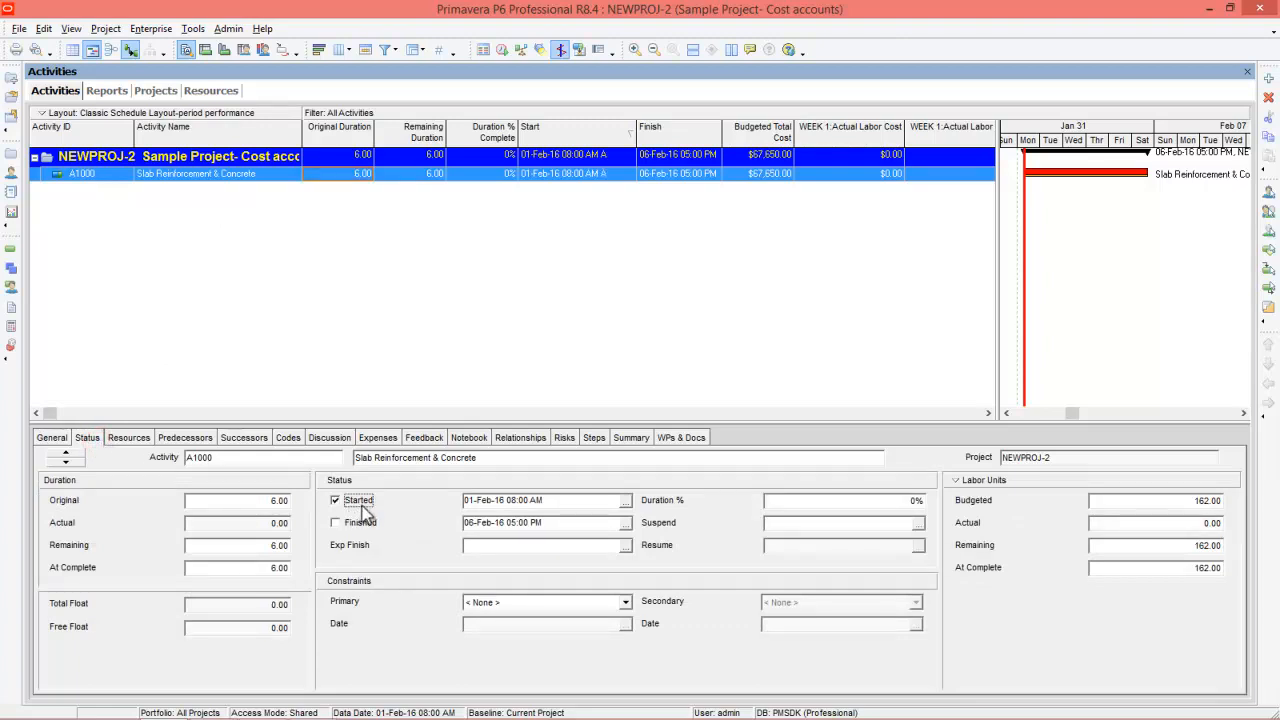
{"action": "left_click", "coordinate": [800, 502]}
{"action": "double_click", "coordinate": [800, 502]}
{"action": "key", "text": "Return"}
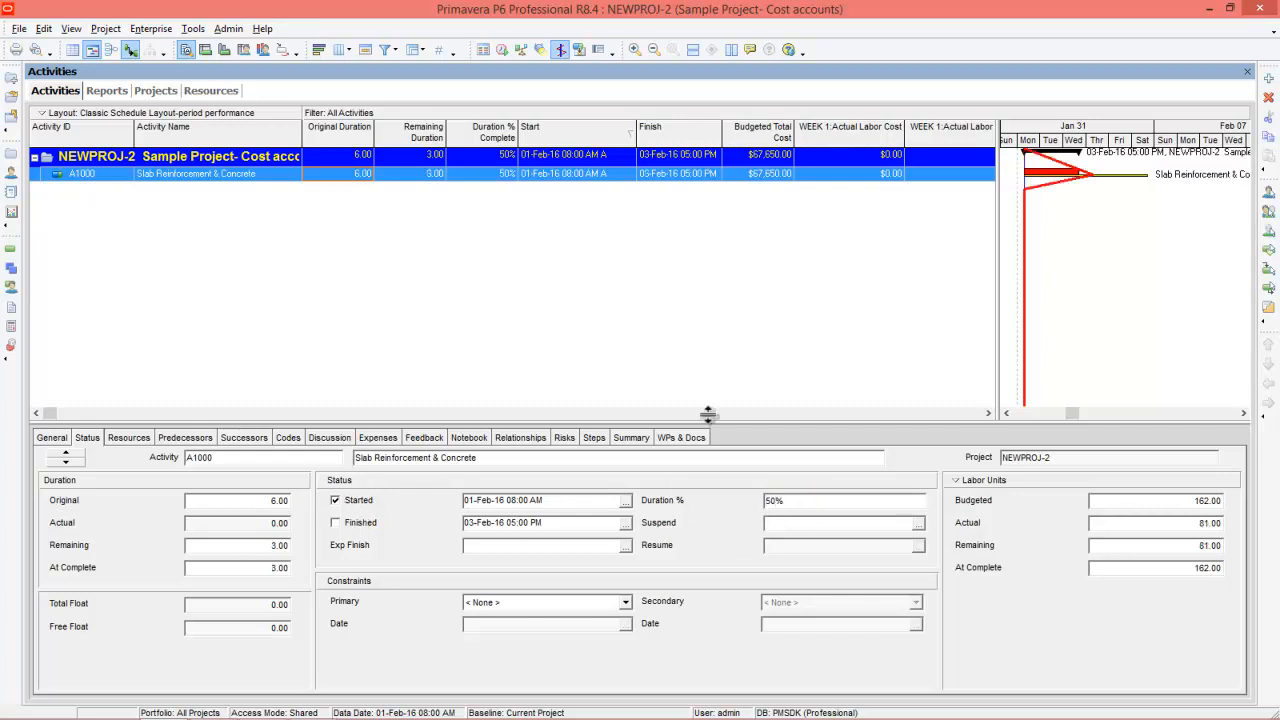
Schedule the project with the current data date set to 03-Feb-16 05:00 PM.
{"action": "left_click", "coordinate": [502, 50]}
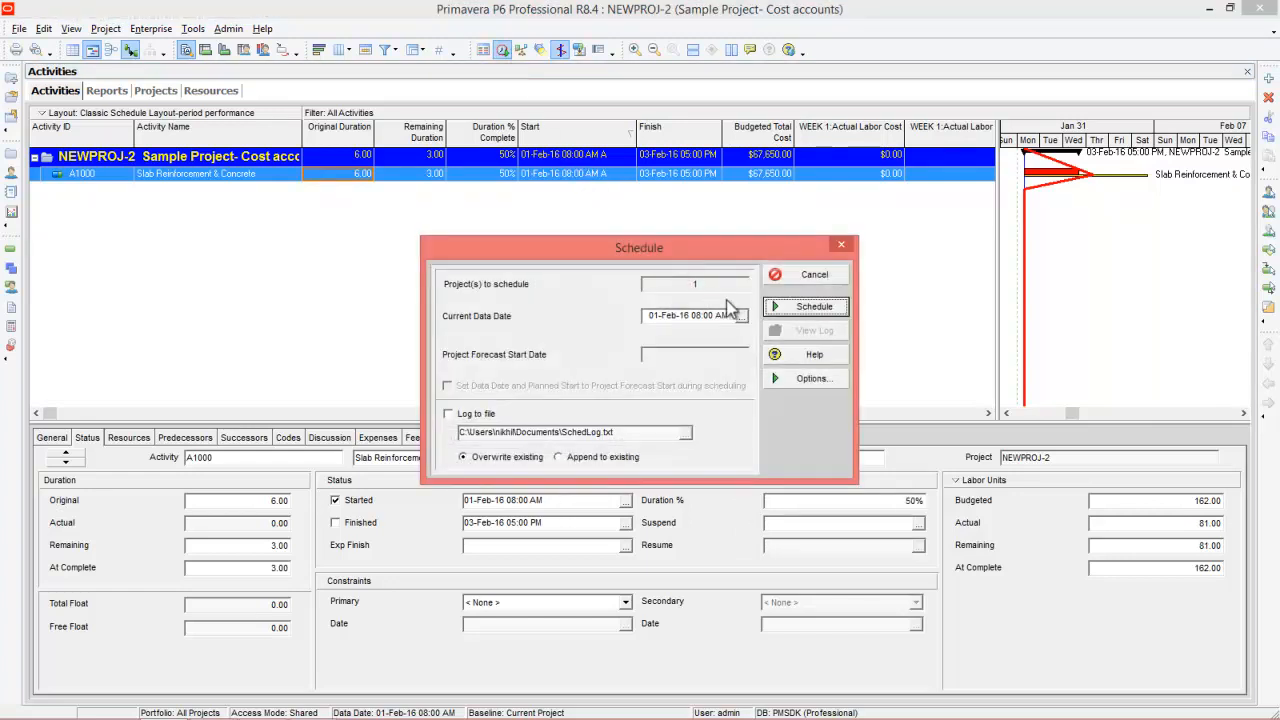
{"action": "left_click", "coordinate": [740, 317]}
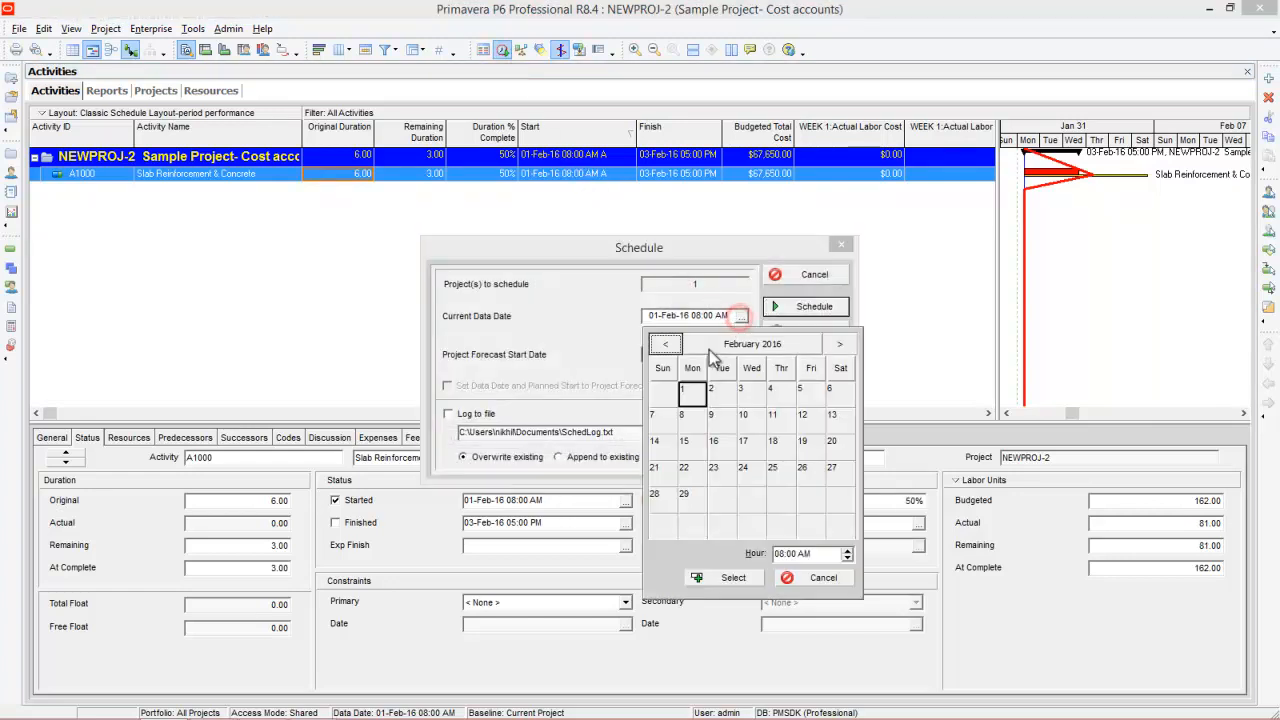
{"action": "left_click", "coordinate": [742, 390]}
{"action": "left_click", "coordinate": [847, 550]}
{"action": "left_click", "coordinate": [847, 550]}
{"action": "left_click", "coordinate": [847, 550]}
{"action": "left_click", "coordinate": [730, 578]}
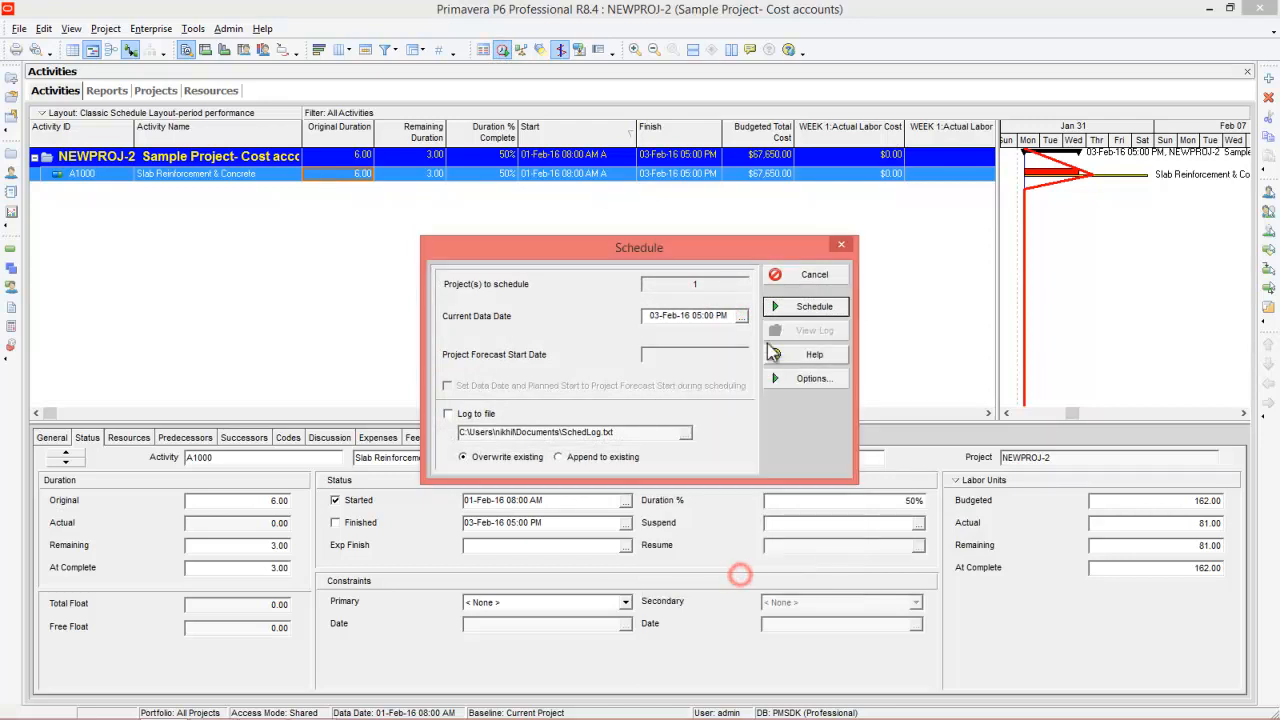
{"action": "left_click", "coordinate": [800, 308]}
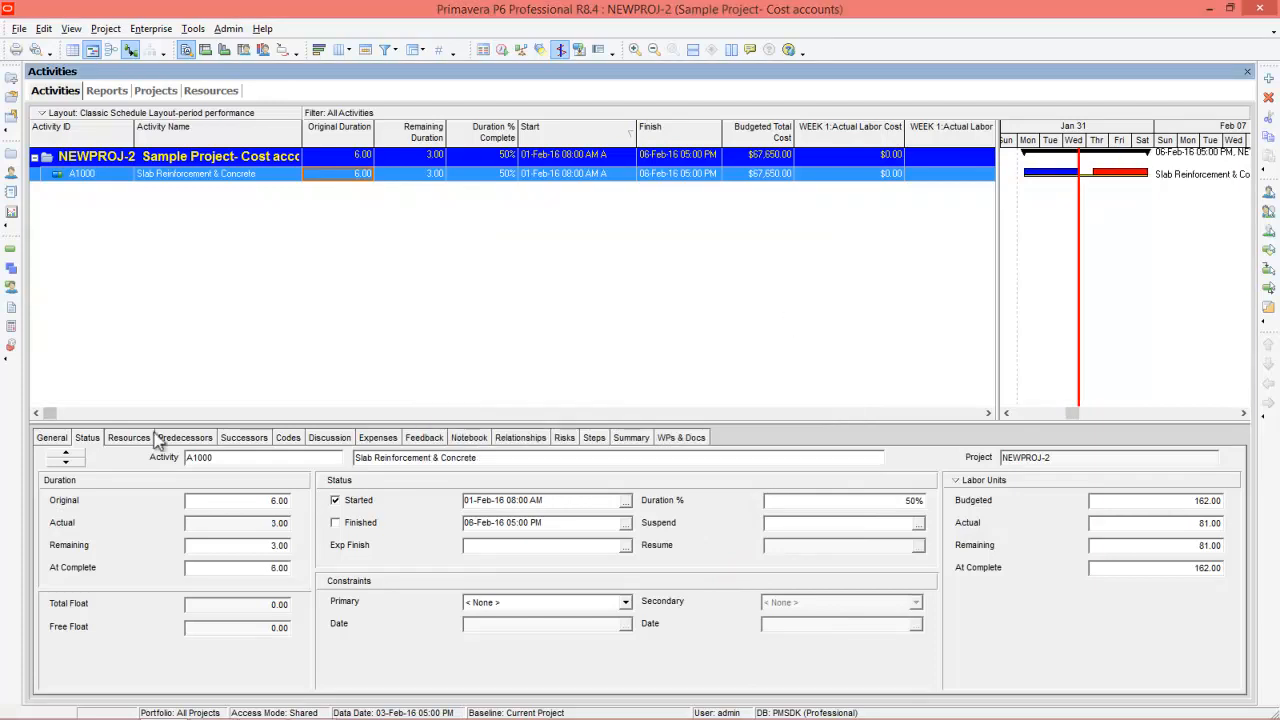
Set the actual units of the activity's RMC 25 and RMC 30 resources to 0.
{"action": "left_click", "coordinate": [136, 439]}
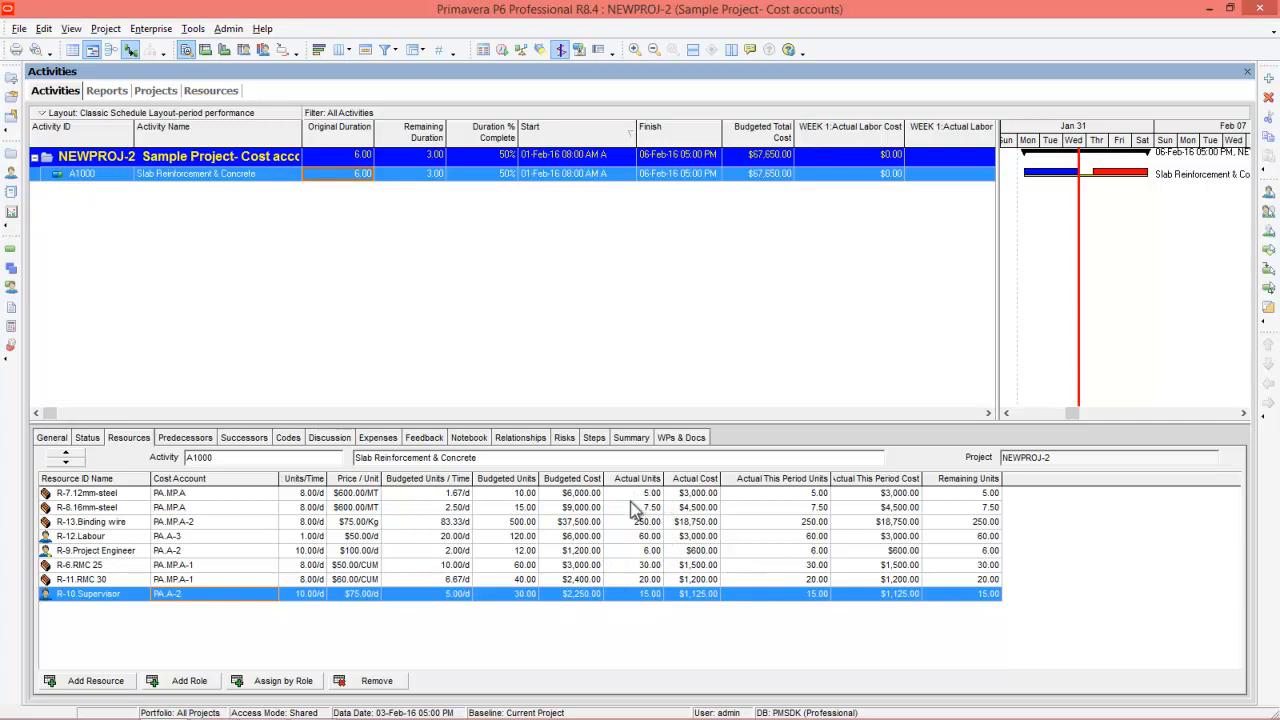
{"action": "left_click", "coordinate": [646, 565]}
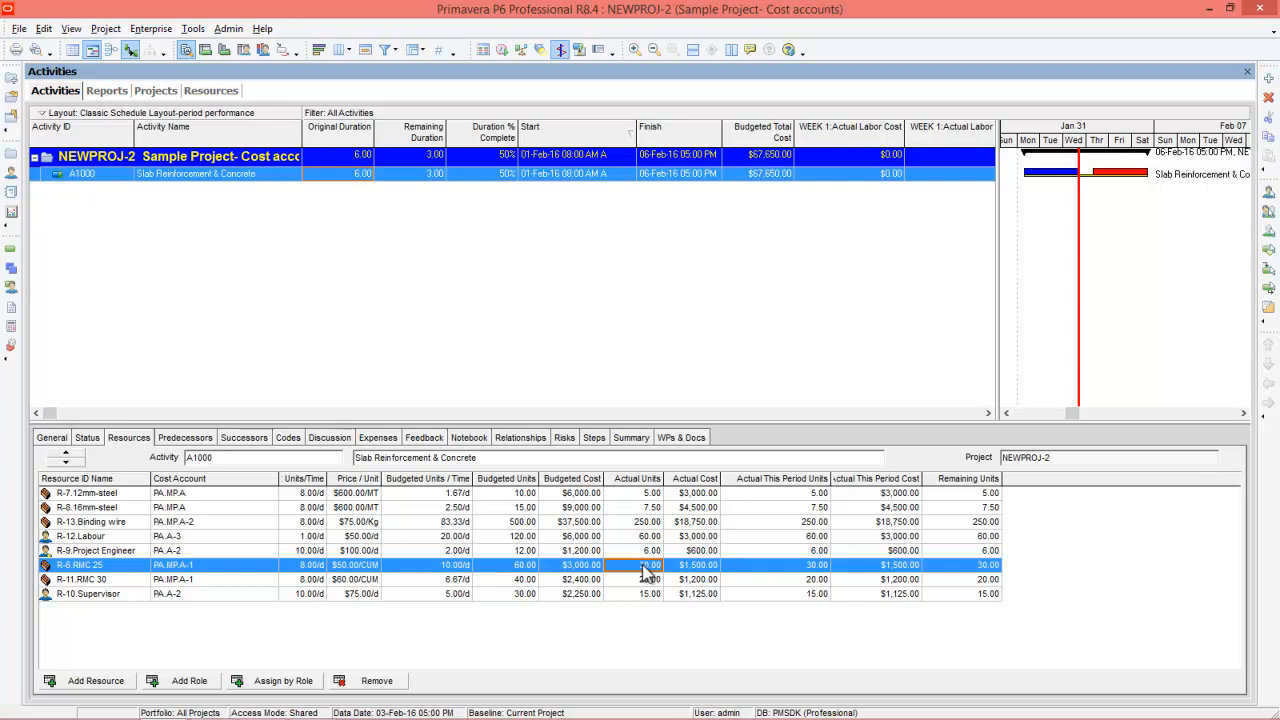
{"action": "type", "text": "0"}
{"action": "key", "text": "Return"}
{"action": "left_click", "coordinate": [644, 578]}
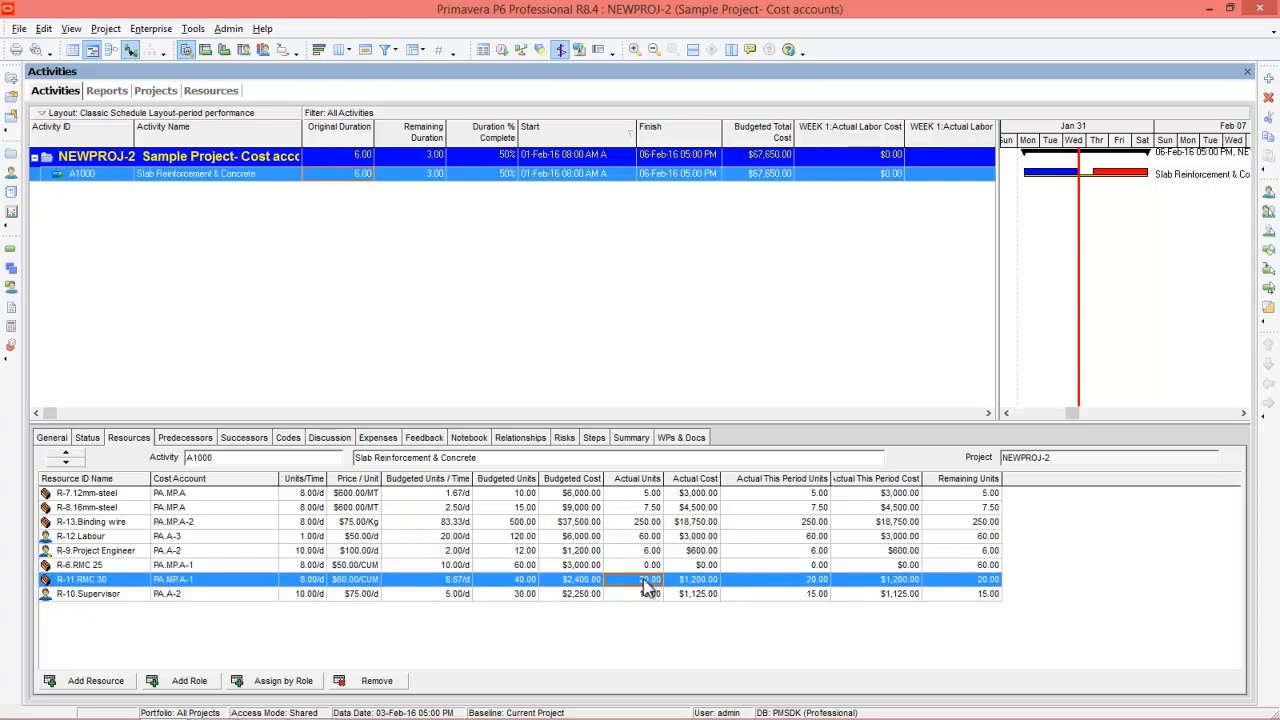
{"action": "type", "text": "0"}
{"action": "key", "text": "Return"}
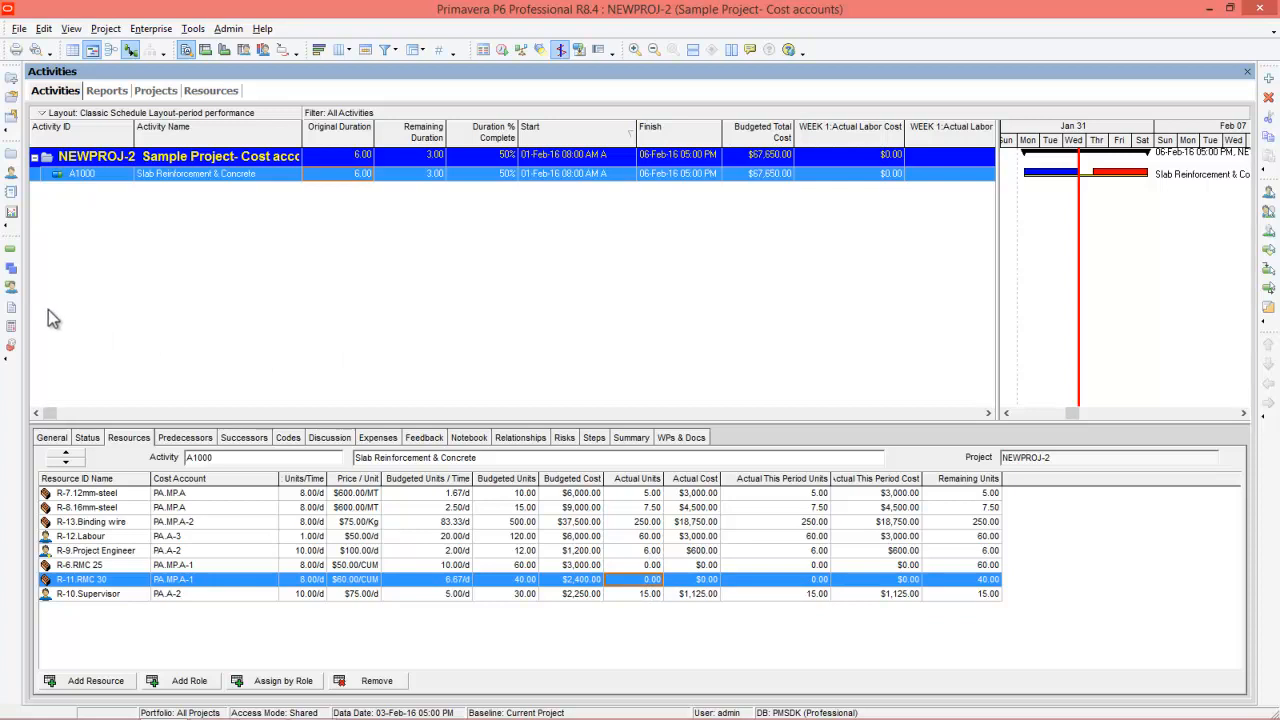
Run the CE-06 cost account breakdown report again, review the actual and remaining costs per account, and close the preview.
{"action": "left_click", "coordinate": [12, 193]}
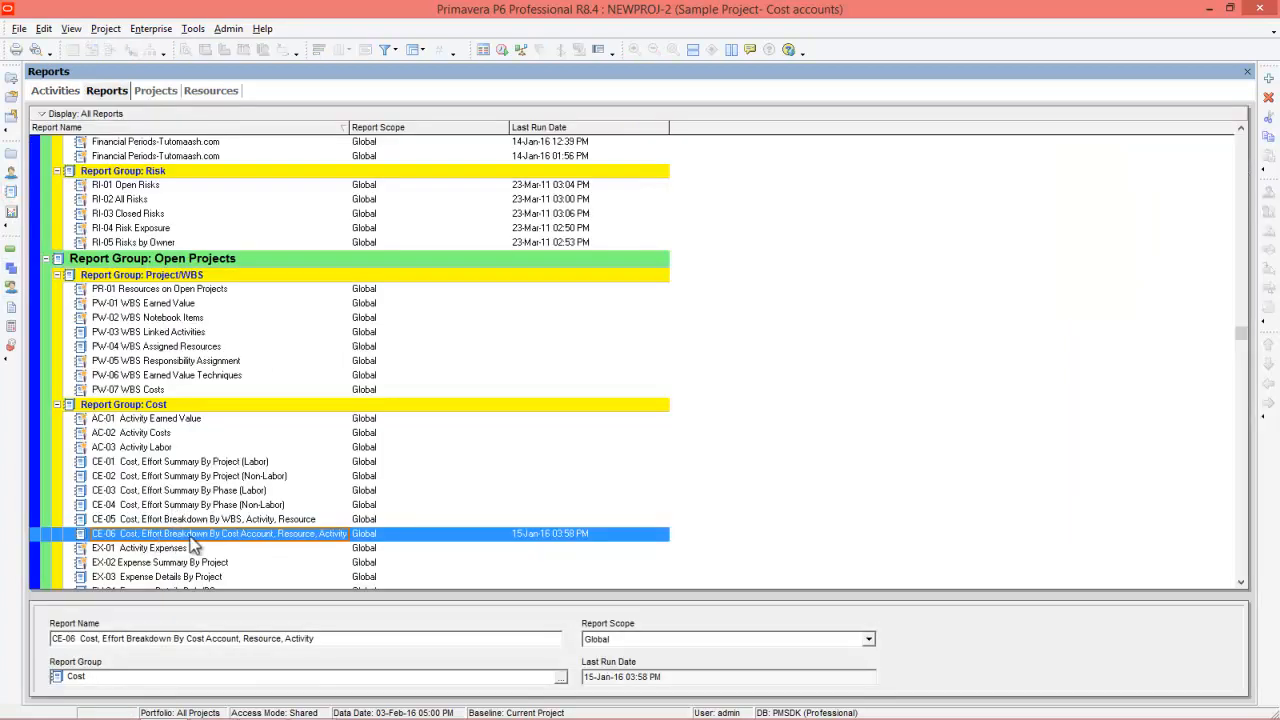
{"action": "right_click", "coordinate": [222, 540]}
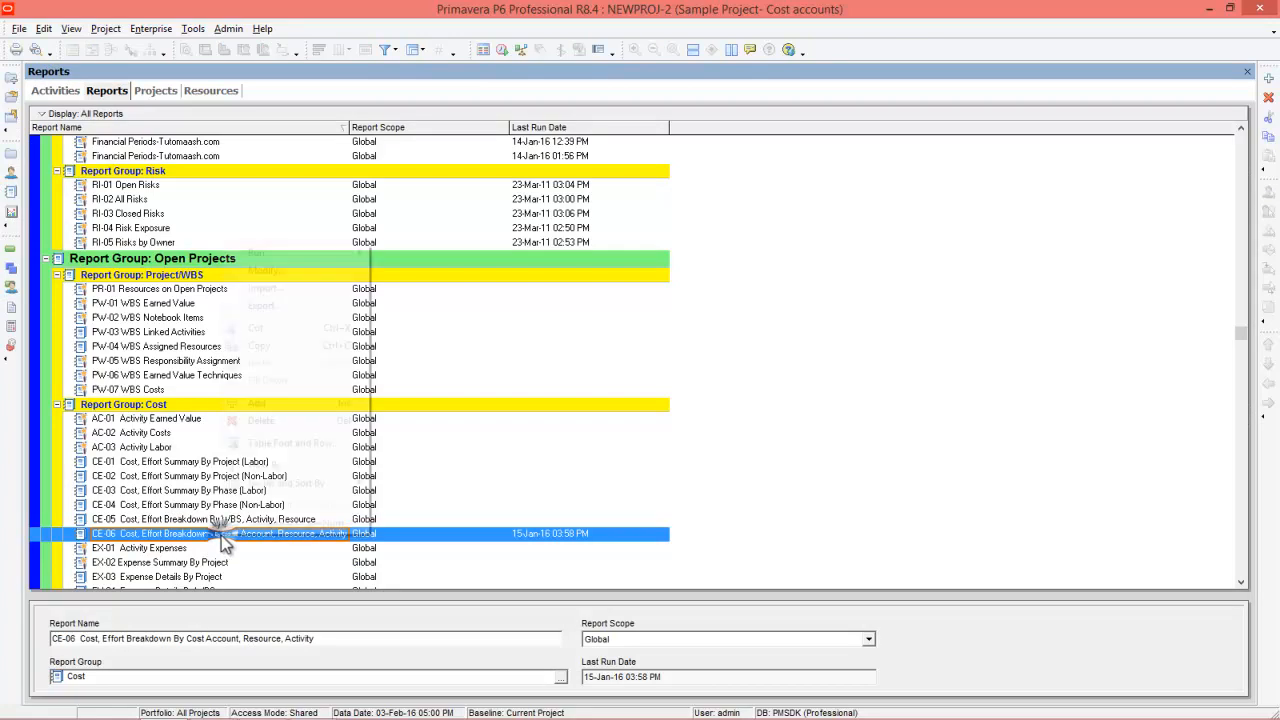
{"action": "mouse_move", "coordinate": [349, 255]}
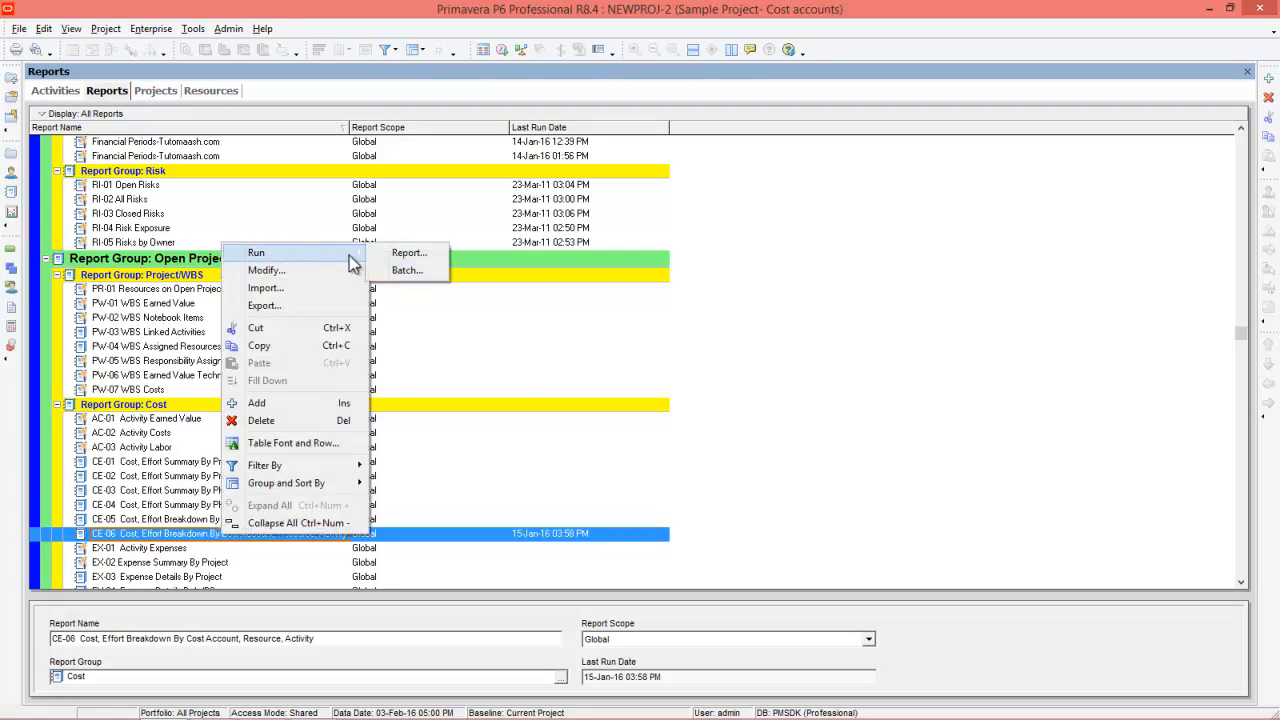
{"action": "left_click", "coordinate": [406, 253]}
{"action": "left_click", "coordinate": [758, 194]}
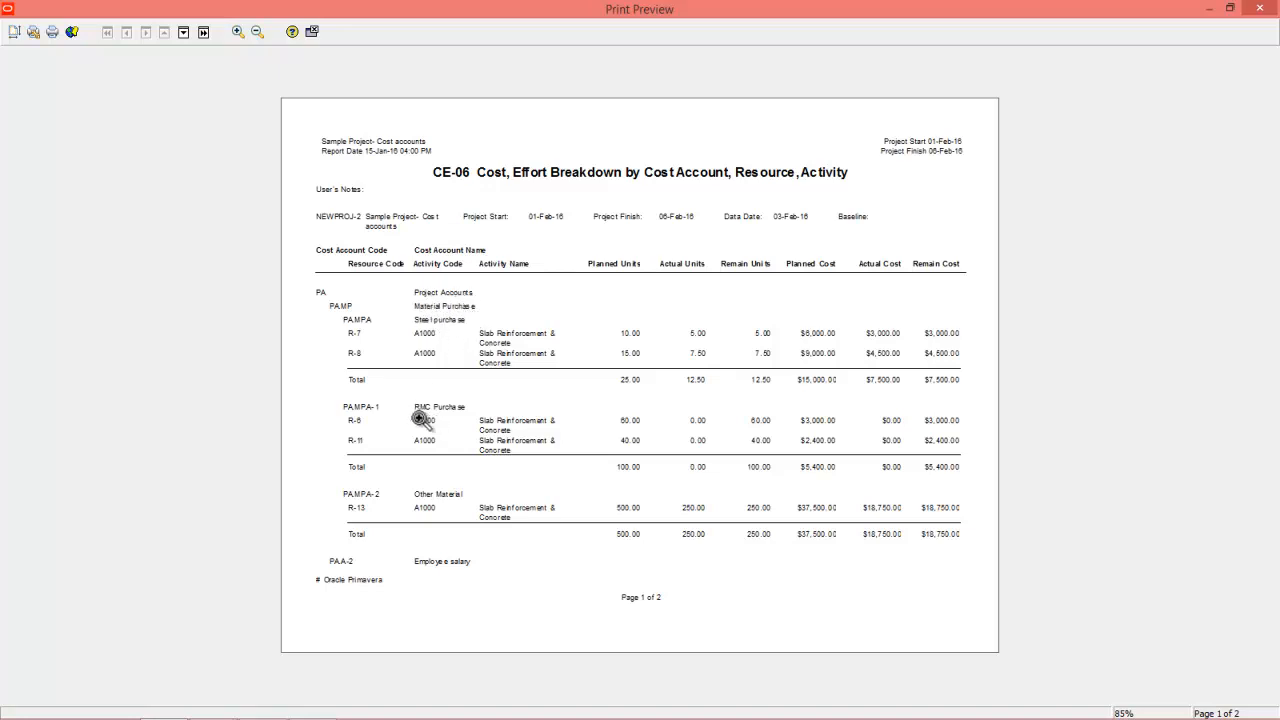
{"action": "scroll", "coordinate": [466, 497], "scroll_direction": "down", "scroll_amount": 1}
{"action": "scroll", "coordinate": [470, 497], "scroll_direction": "up", "scroll_amount": 1}
{"action": "left_click", "coordinate": [312, 35]}
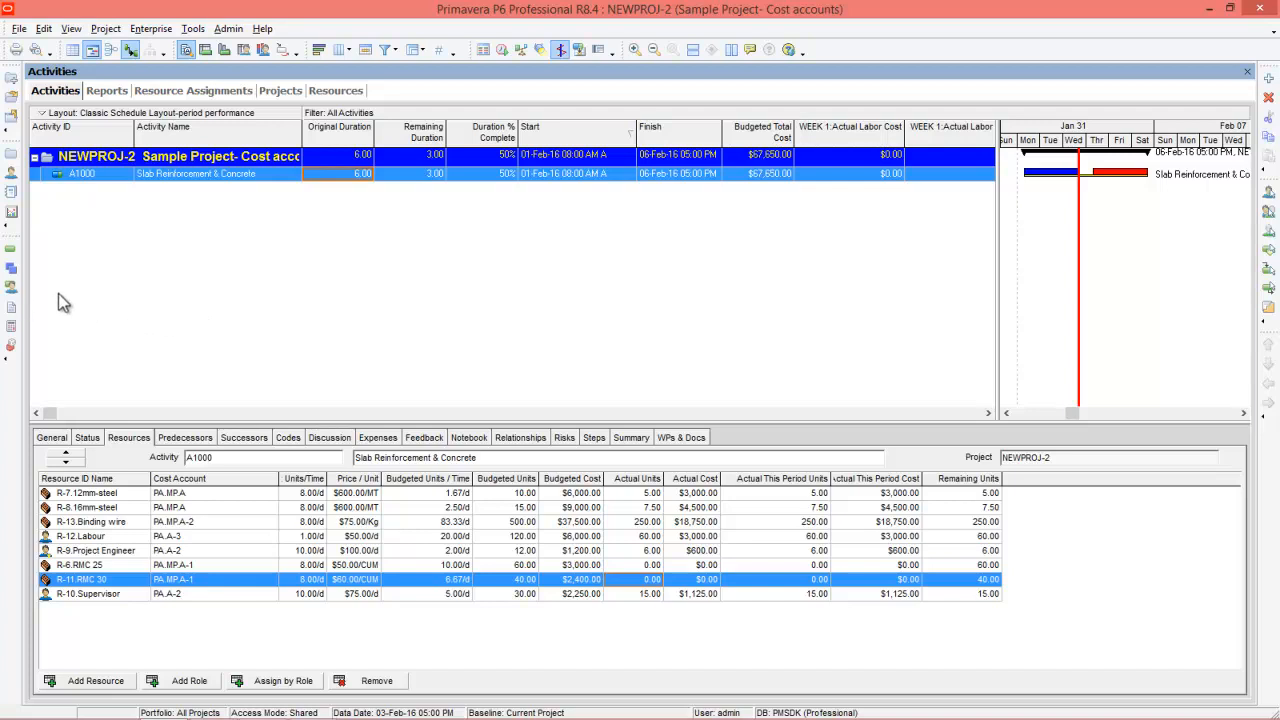
Show the project's resource assignments and group them by Cost Account.
{"action": "left_click", "coordinate": [11, 289]}
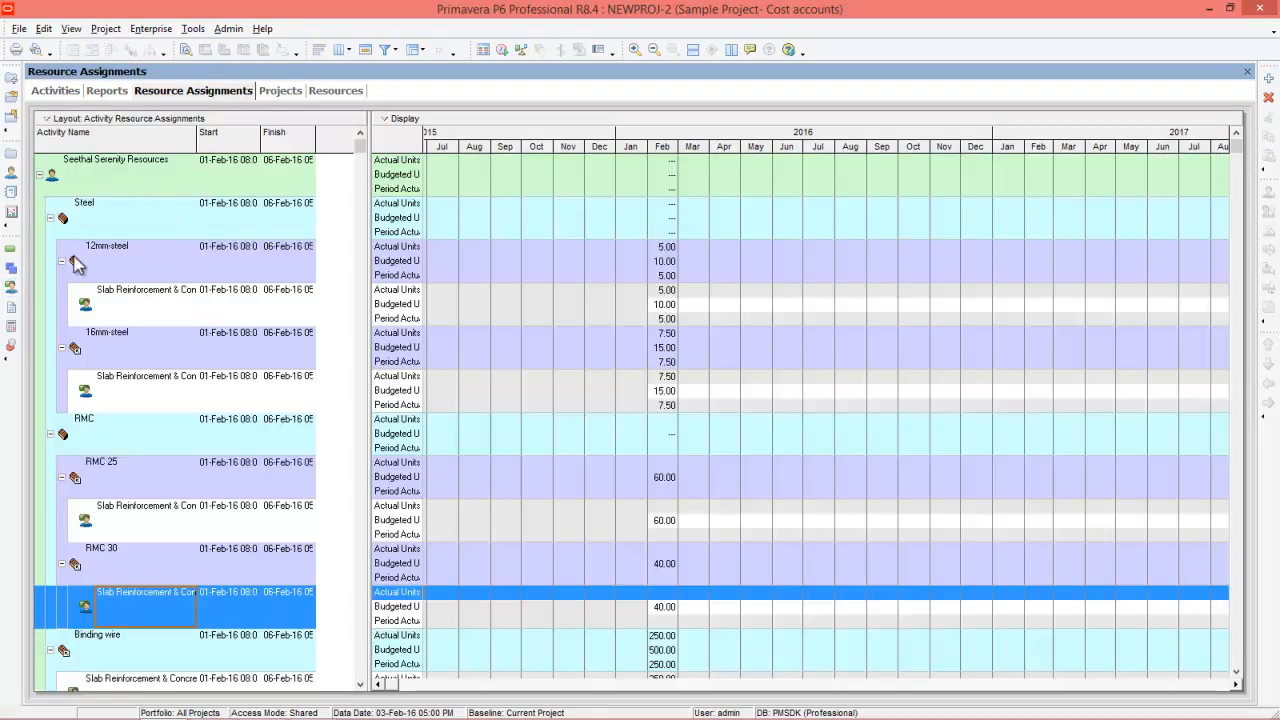
{"action": "right_click", "coordinate": [190, 252]}
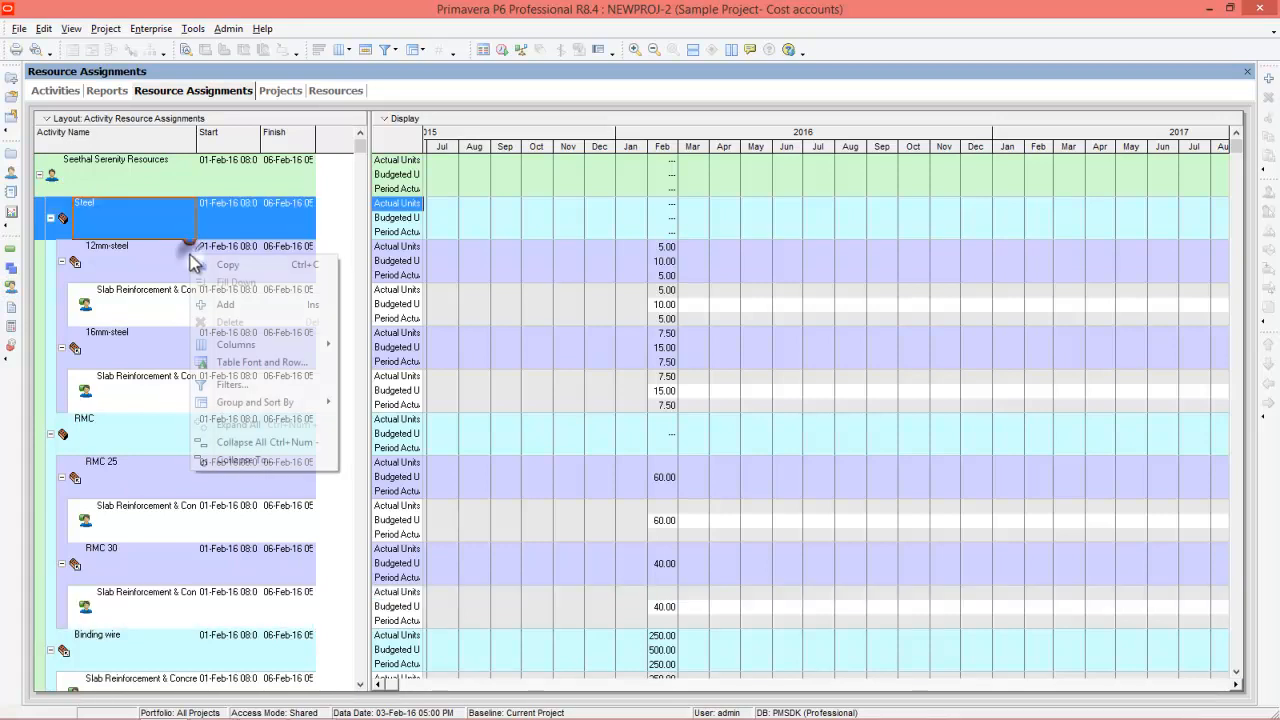
{"action": "mouse_move", "coordinate": [288, 404]}
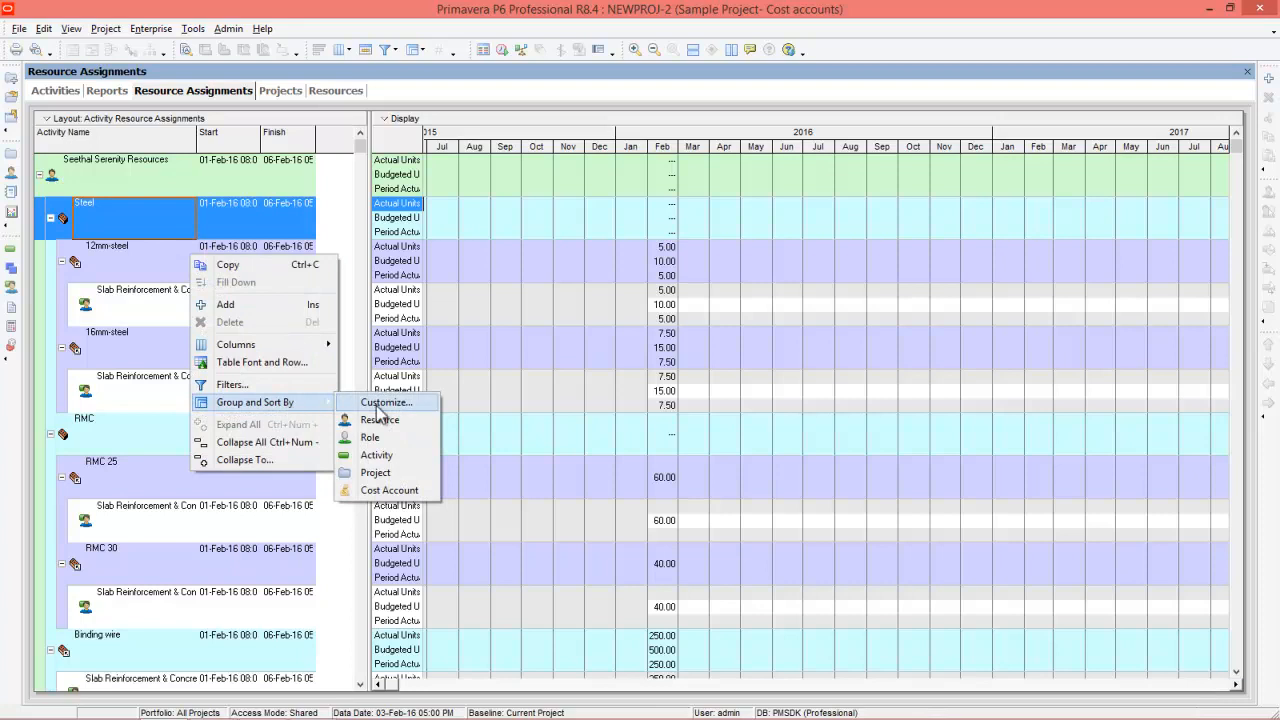
{"action": "left_click", "coordinate": [389, 491]}
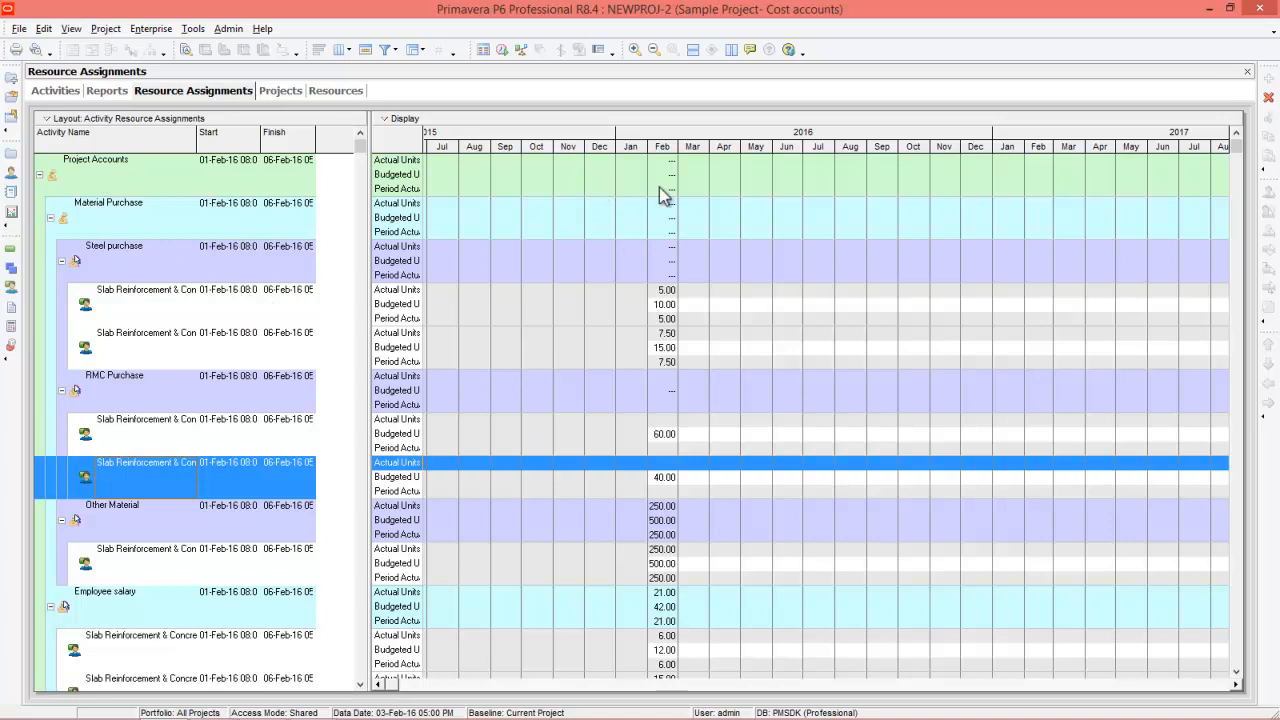
Set the assignment spreadsheet's timescale date interval to Week/Day 1 and widen the day columns around Jan 31.
{"action": "right_click", "coordinate": [668, 150]}
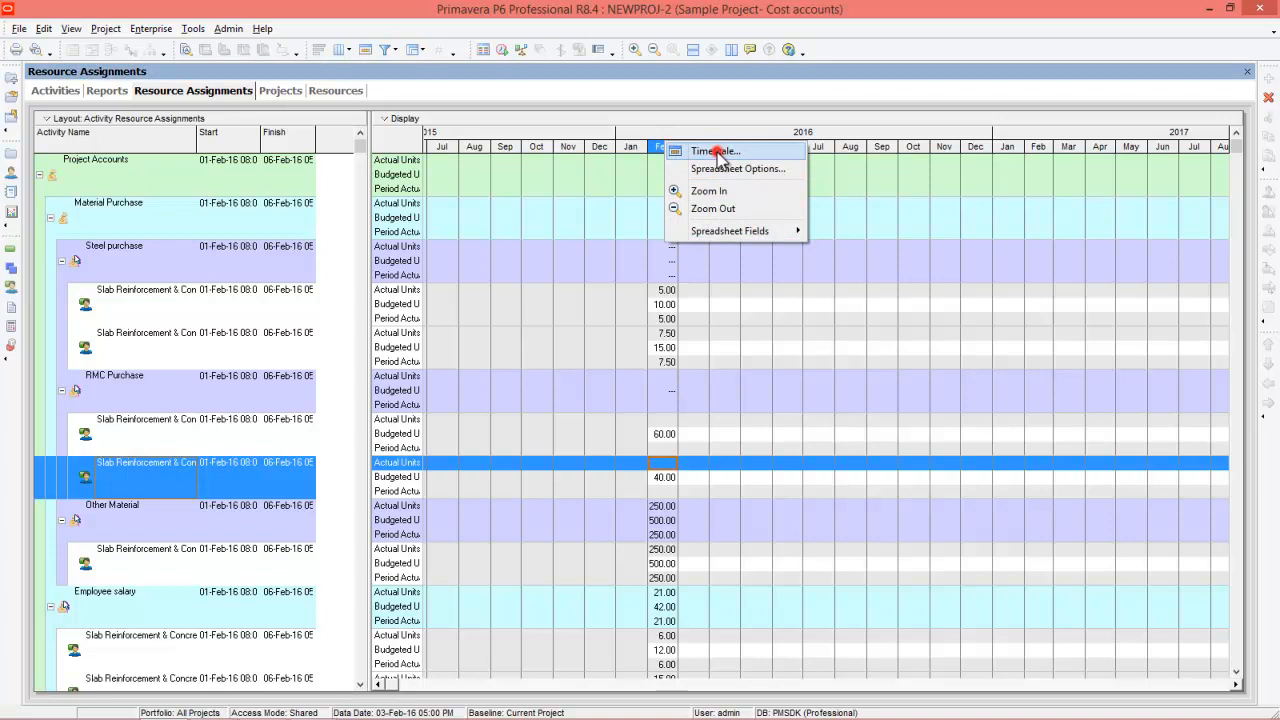
{"action": "left_click", "coordinate": [716, 151]}
{"action": "left_click", "coordinate": [661, 400]}
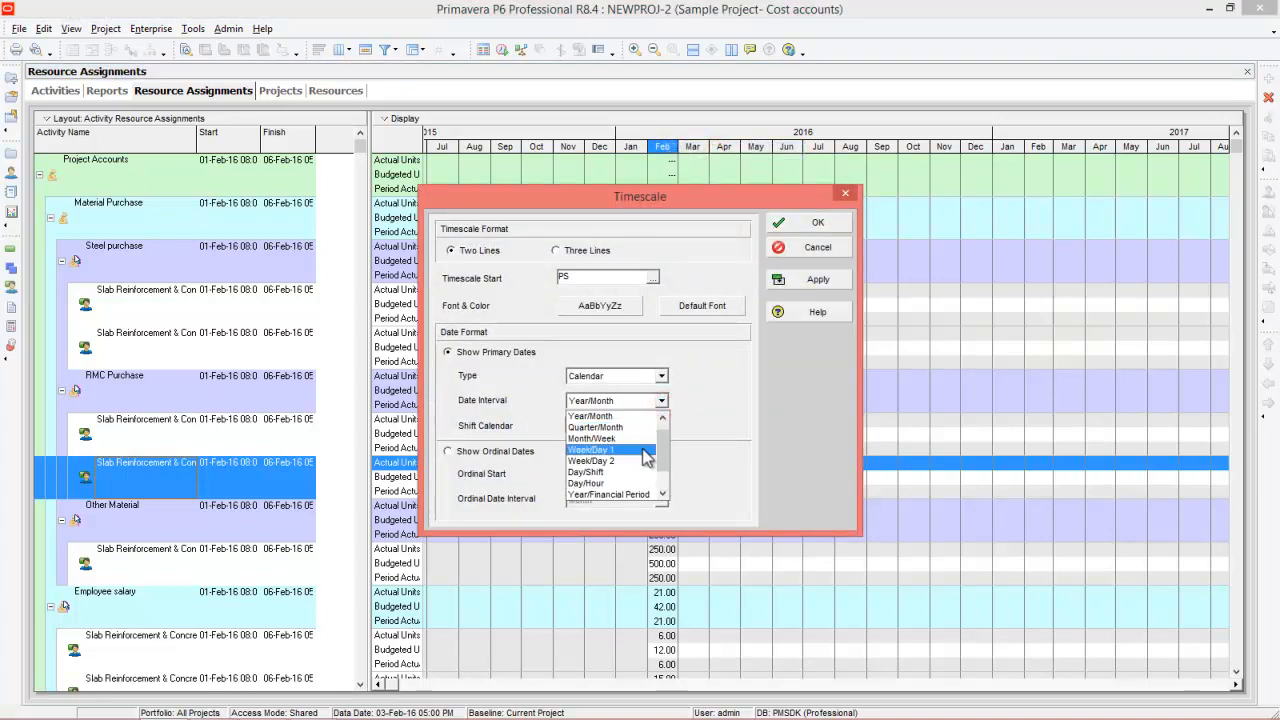
{"action": "left_click", "coordinate": [643, 451]}
{"action": "left_click", "coordinate": [820, 224]}
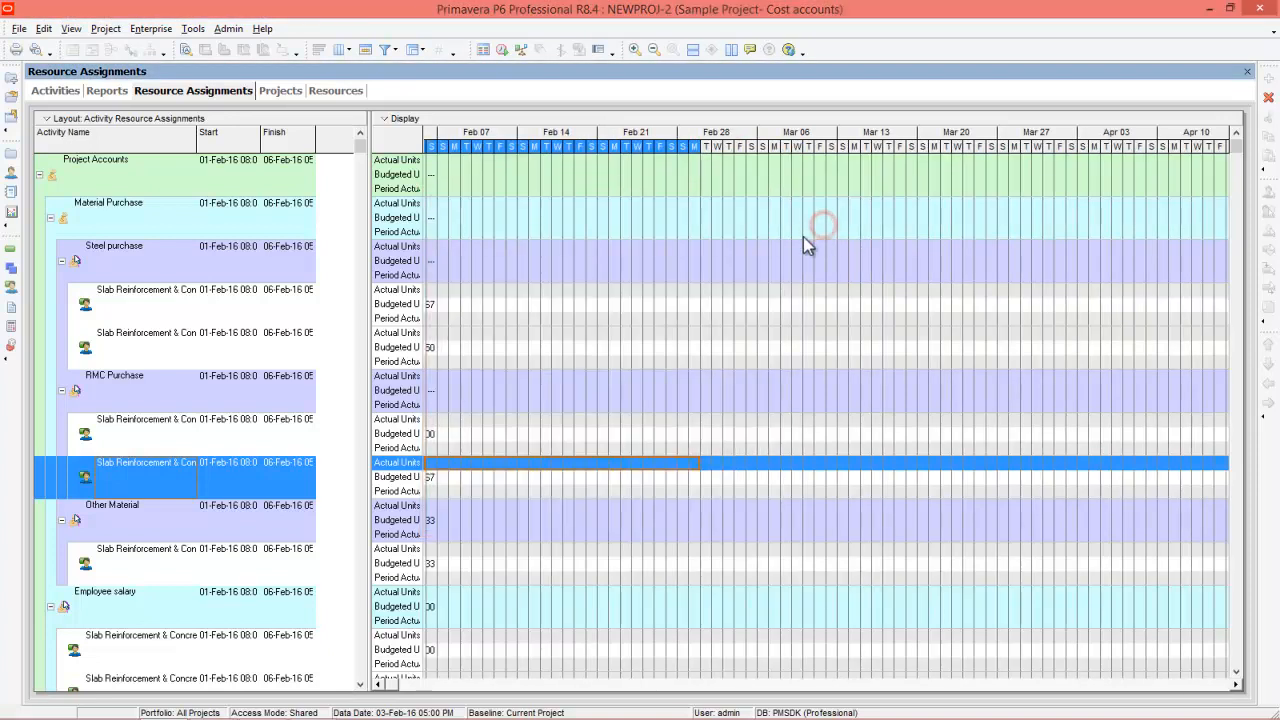
{"action": "left_click_drag", "start_coordinate": [665, 137], "coordinate": [852, 304]}
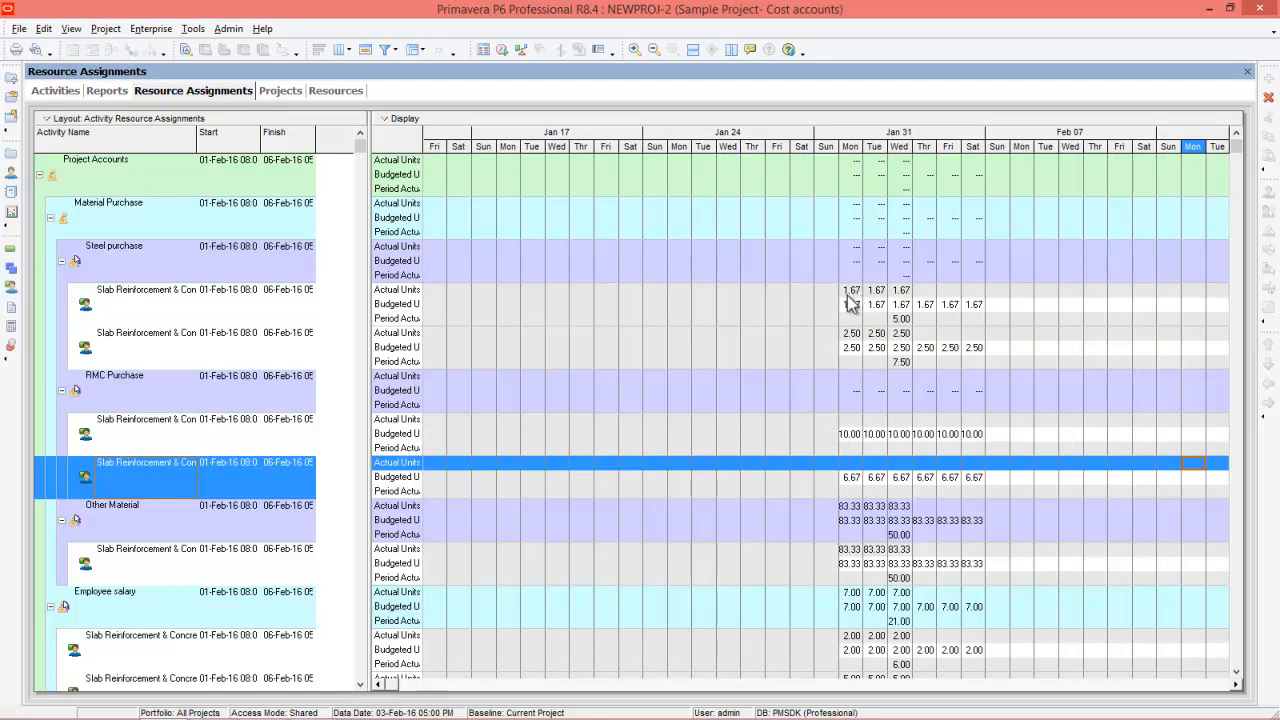
Customize the spreadsheet fields: remove Period Actual Units, add Actual Cost below Actual Units and Budgeted Cost below Budgeted Units.
{"action": "right_click", "coordinate": [408, 180]}
{"action": "mouse_move", "coordinate": [471, 270]}
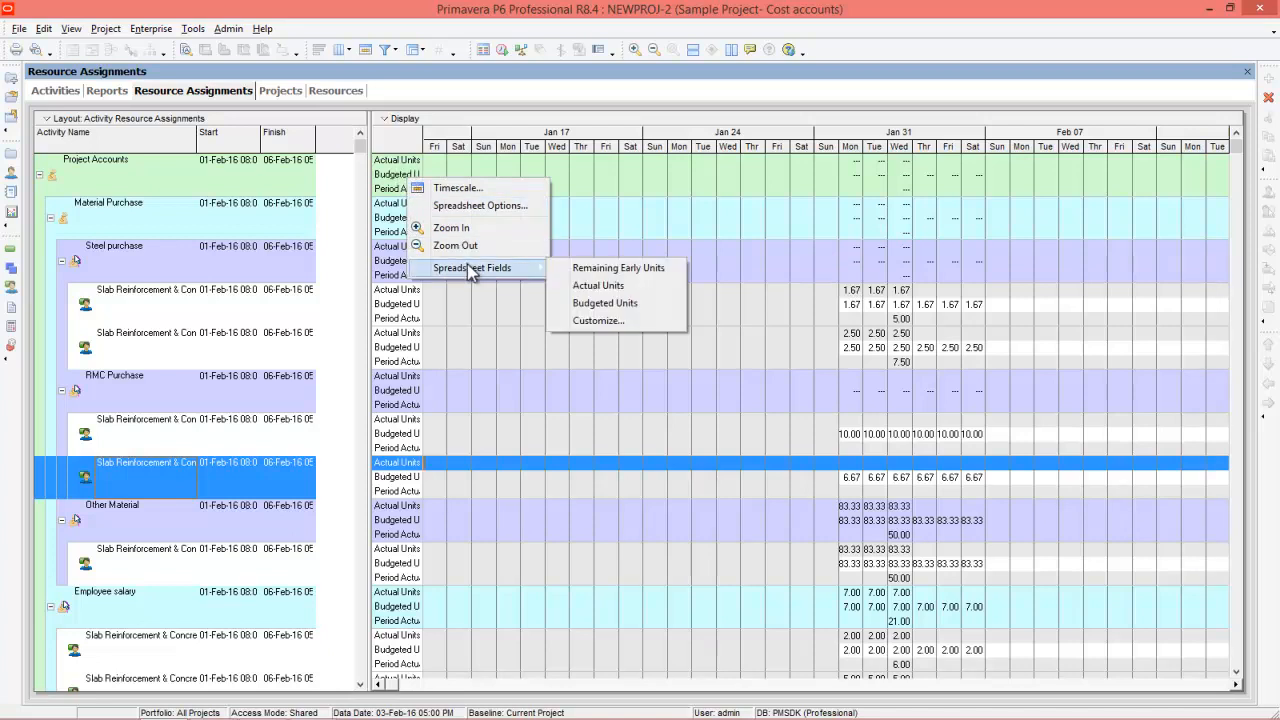
{"action": "left_click", "coordinate": [597, 320]}
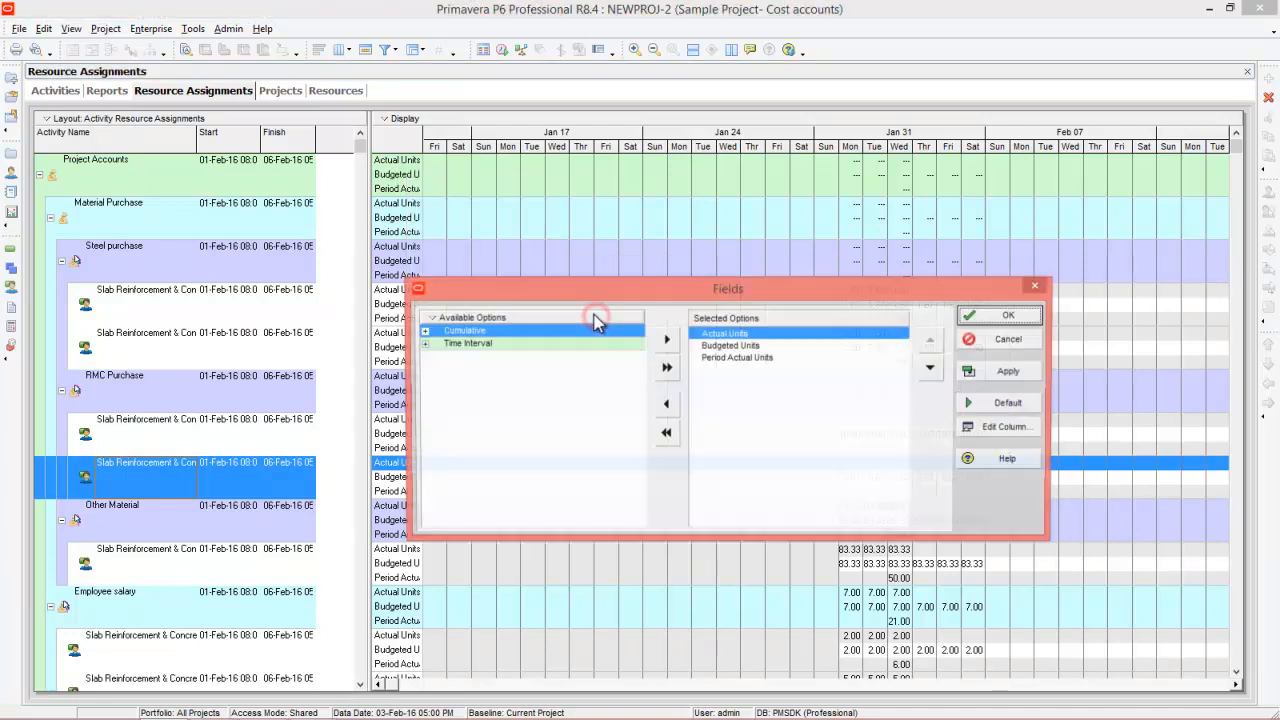
{"action": "double_click", "coordinate": [739, 358]}
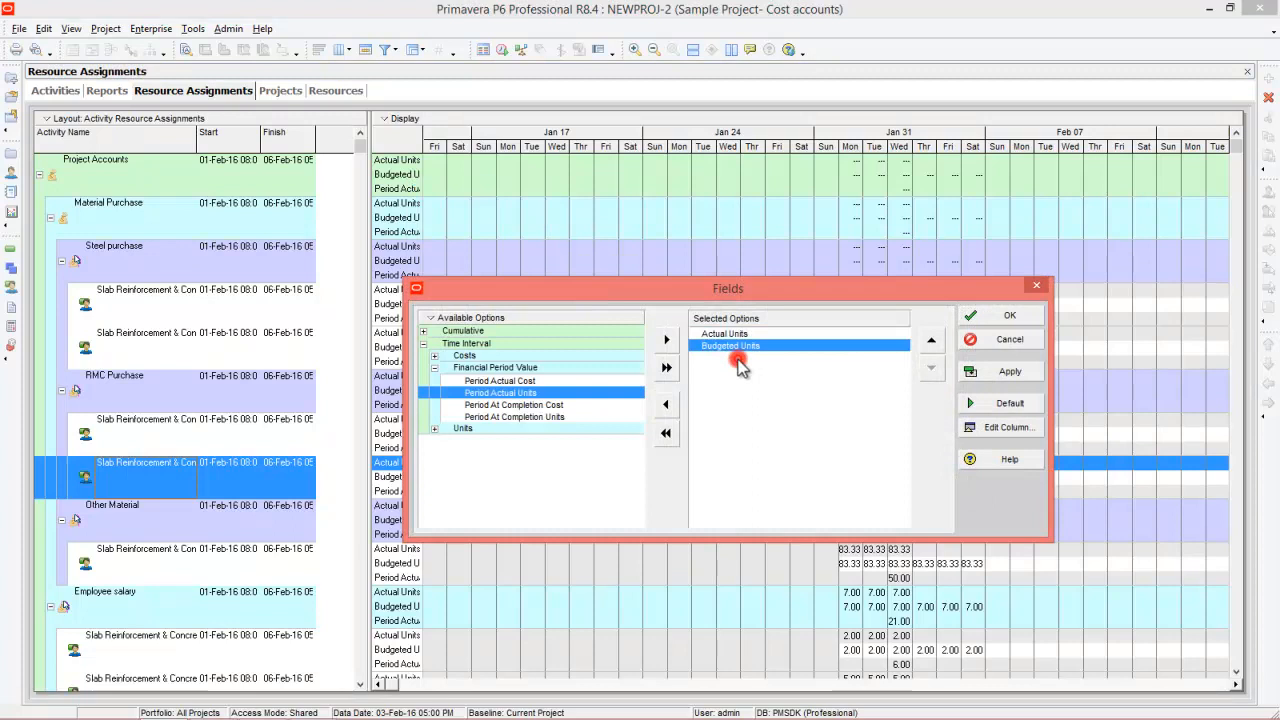
{"action": "left_click", "coordinate": [434, 356]}
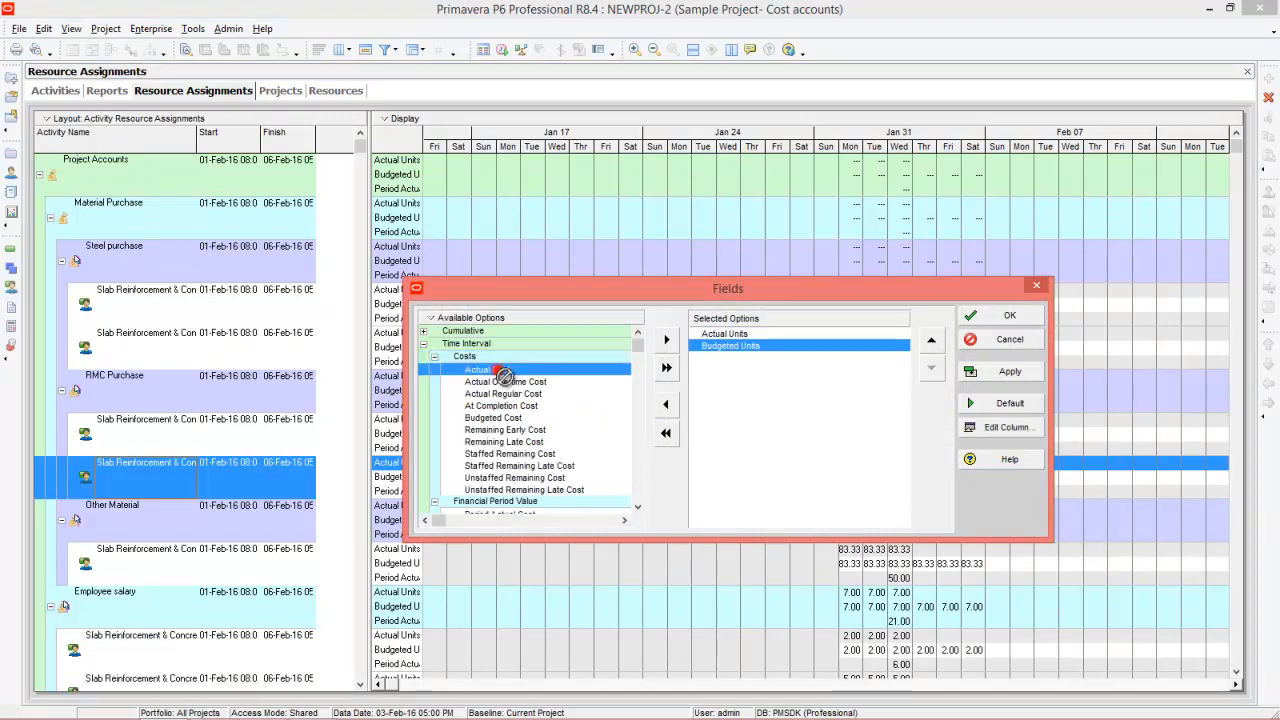
{"action": "double_click", "coordinate": [500, 371]}
{"action": "left_click", "coordinate": [931, 340]}
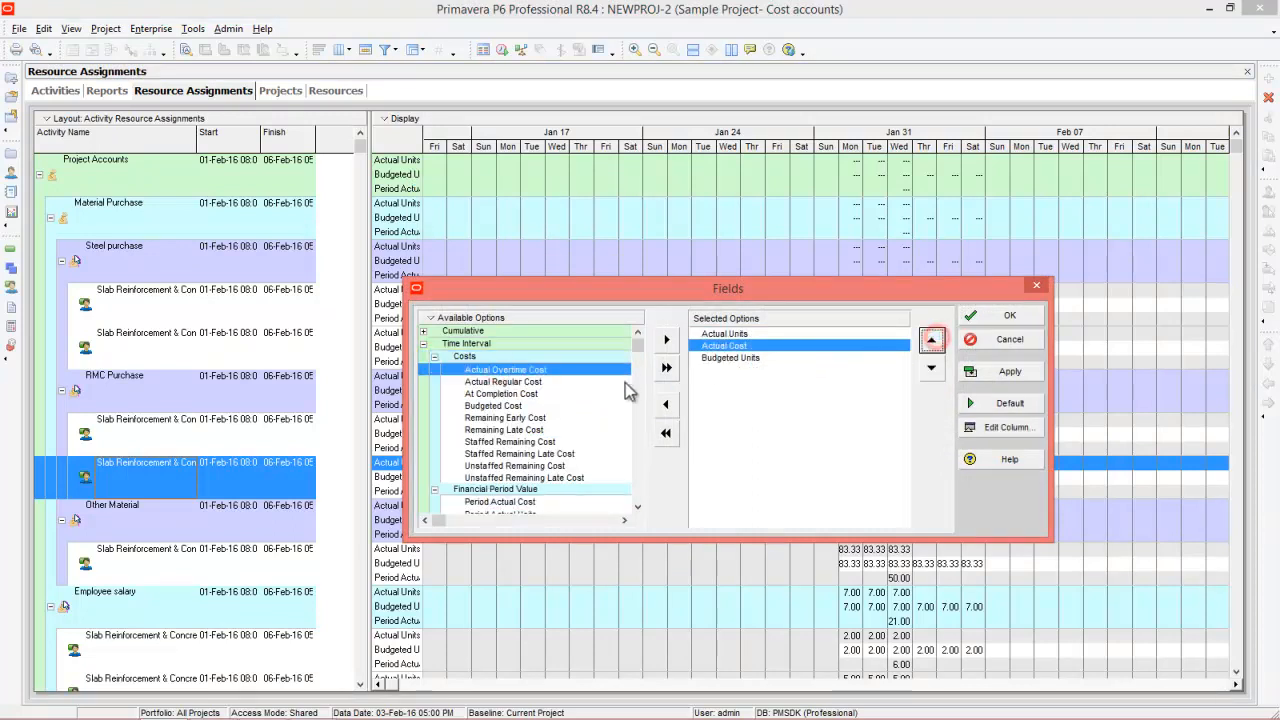
{"action": "left_click", "coordinate": [730, 357]}
{"action": "double_click", "coordinate": [496, 406]}
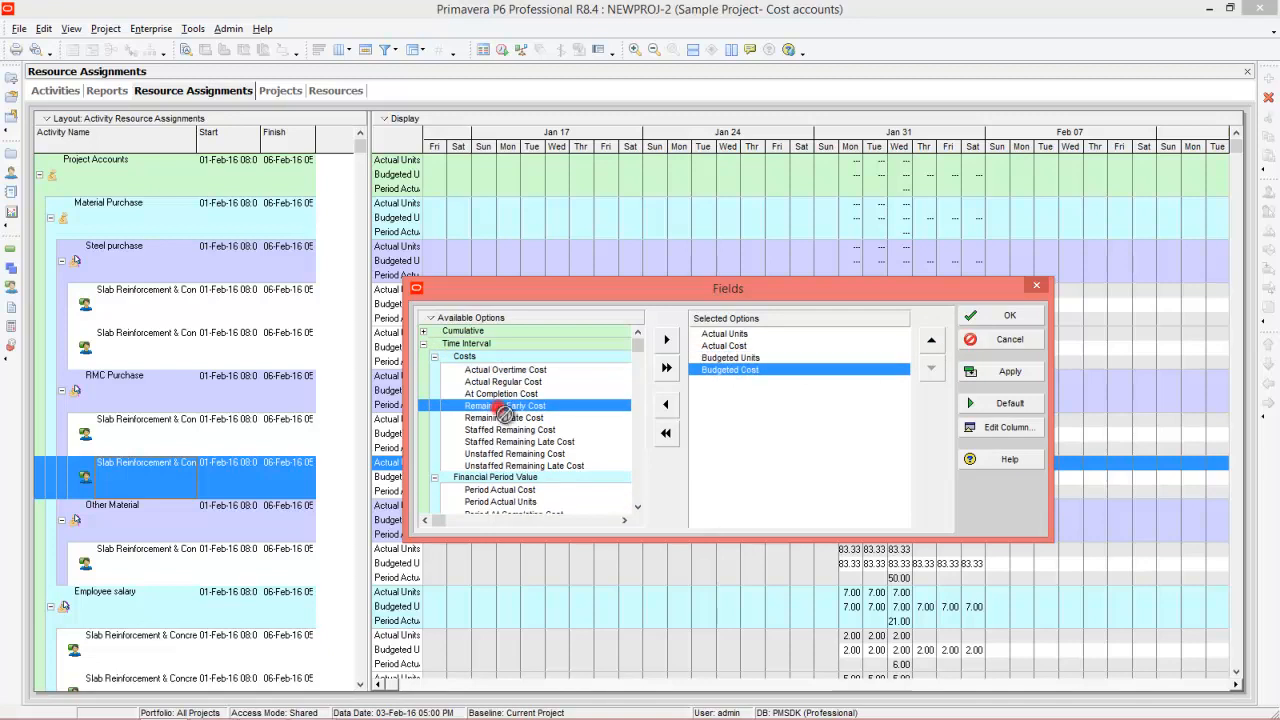
{"action": "left_click", "coordinate": [1000, 318]}
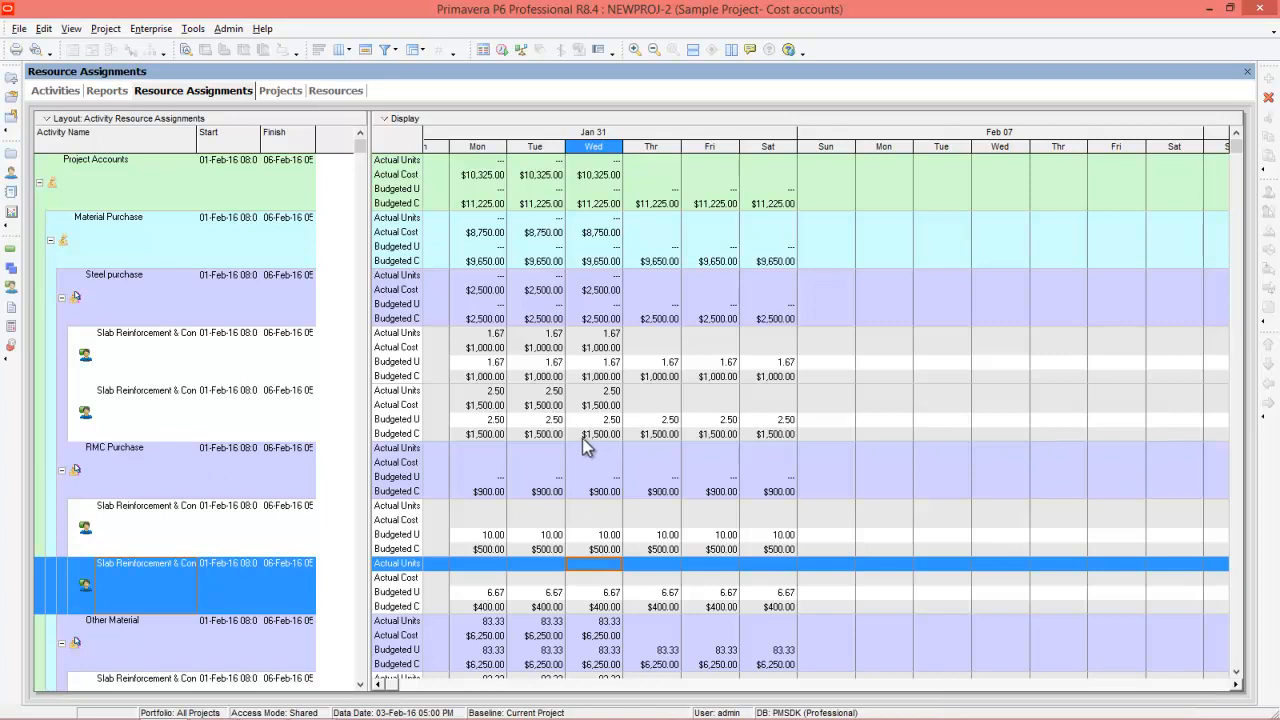
{"action": "left_click", "coordinate": [19, 28]}
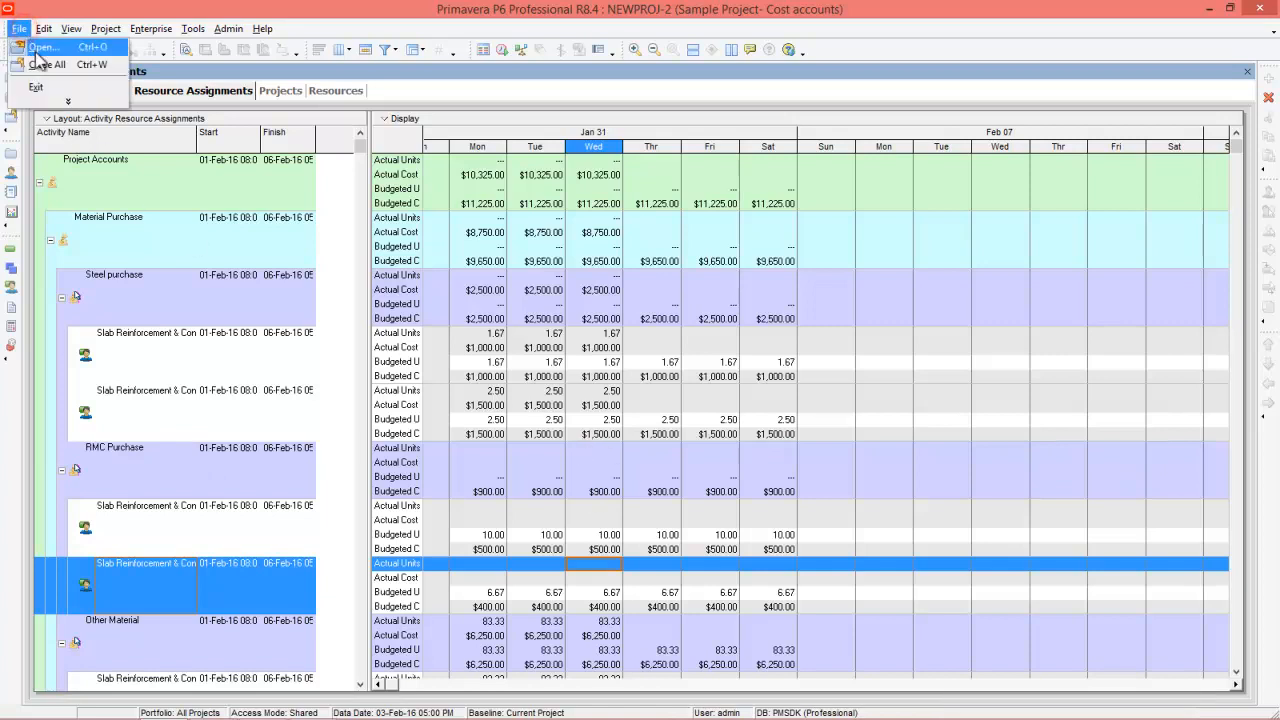